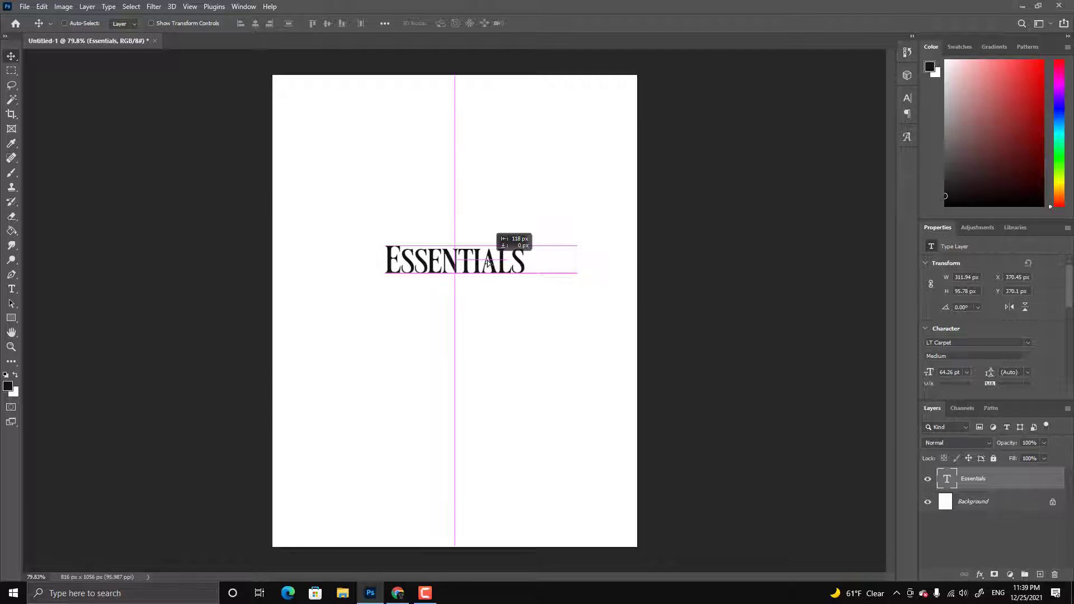
# - Center-align the "Essentials" text and reposition it at the horizontal center of the page
pyautogui.scroll(-2, 1041, 331)
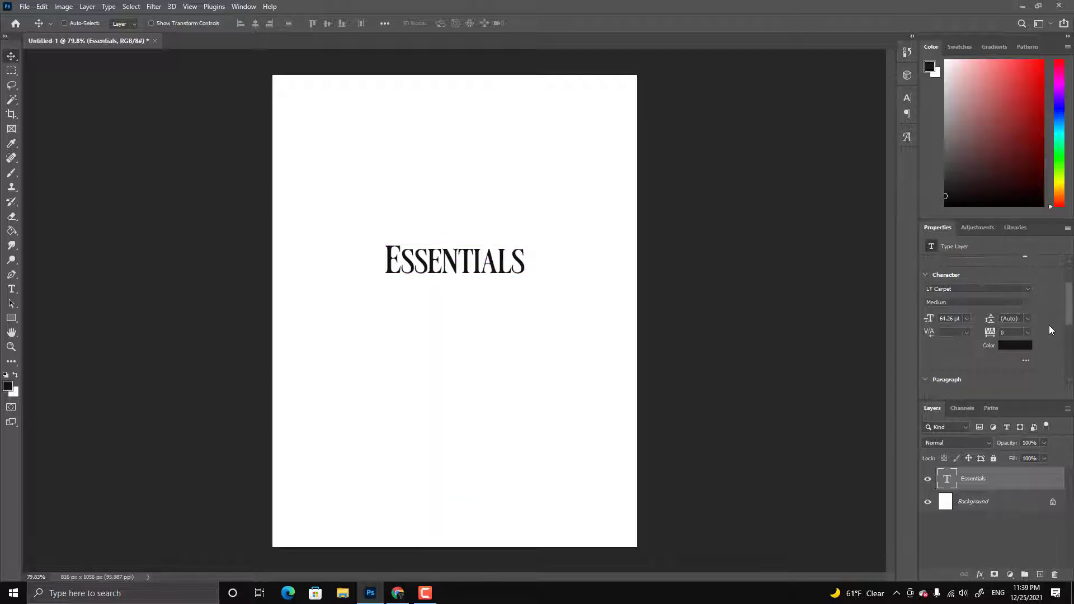
pyautogui.press('t')
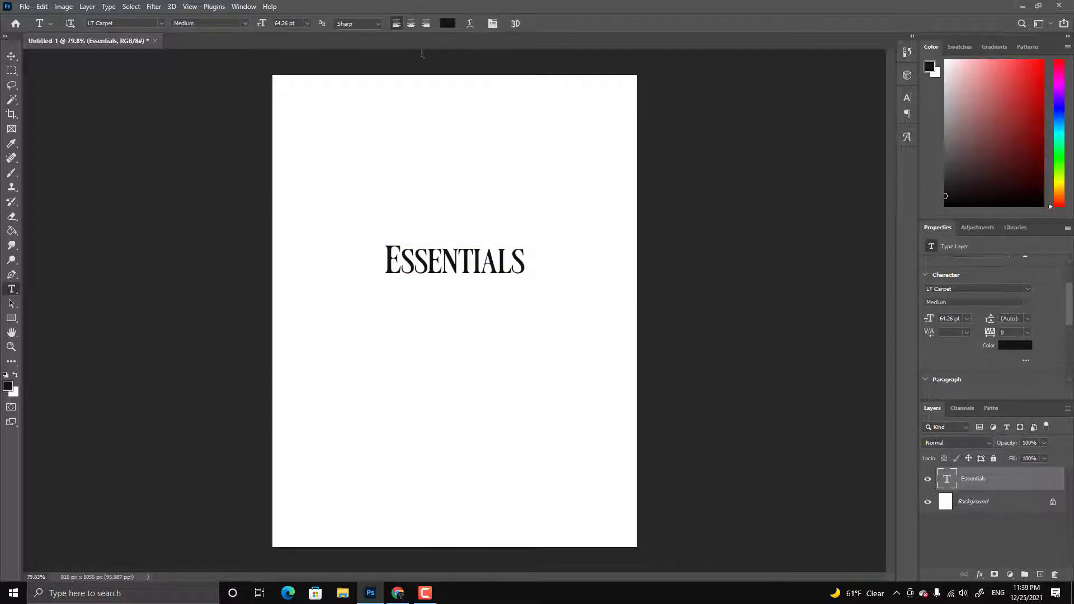
pyautogui.click(412, 24)
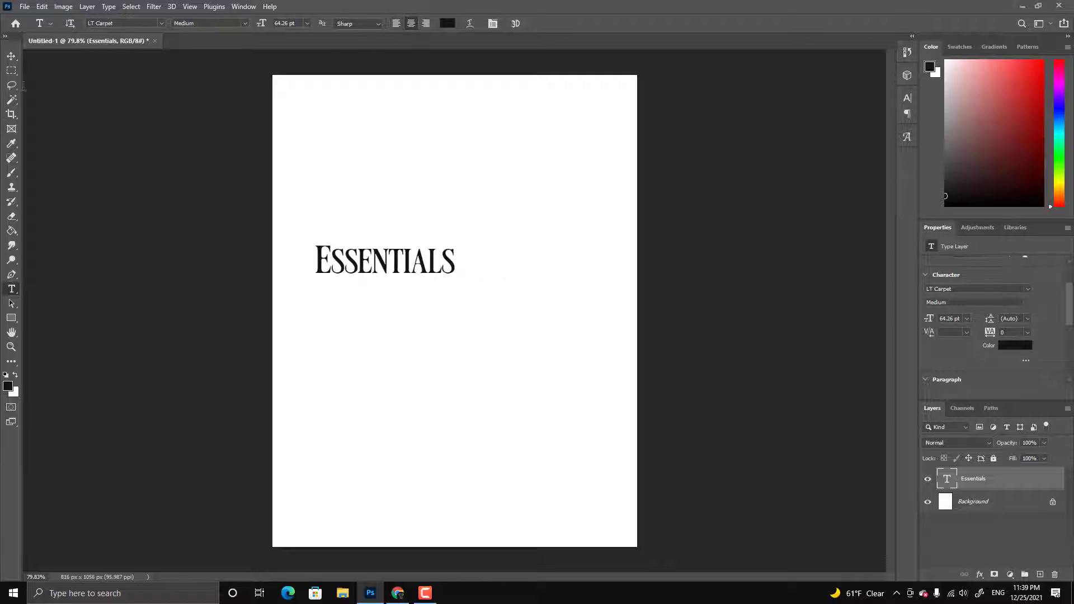
pyautogui.click(12, 55)
pyautogui.moveTo(421, 260); pyautogui.dragTo(494, 264)
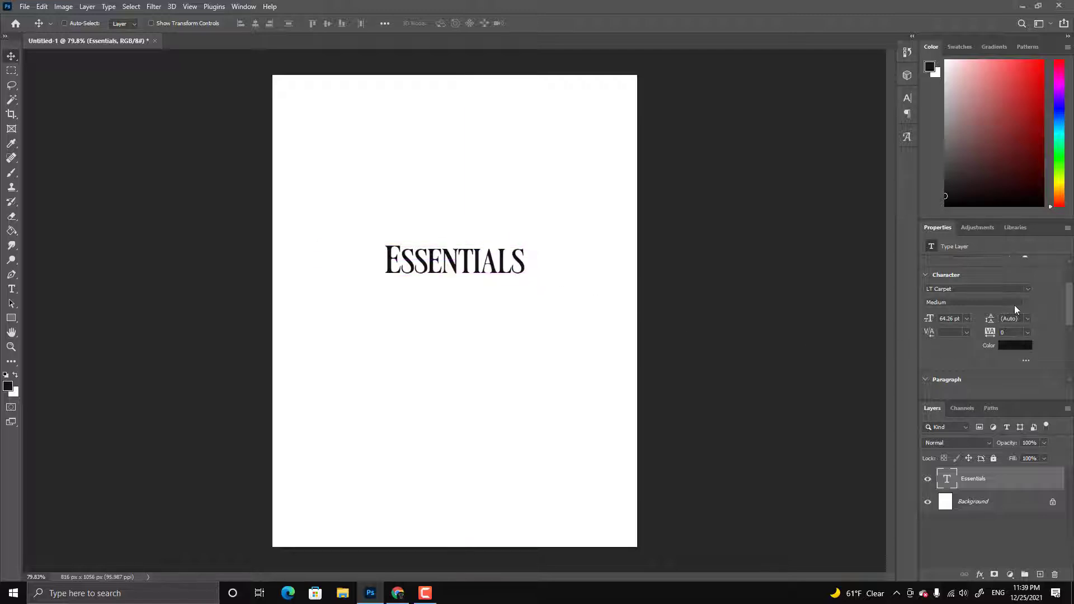
# - Set the "Essentials" text size to 122 pt and enlarge its initial E to 185 pt
pyautogui.scroll(-1, 1015, 309)
pyautogui.moveTo(929, 311); pyautogui.dragTo(960, 310)
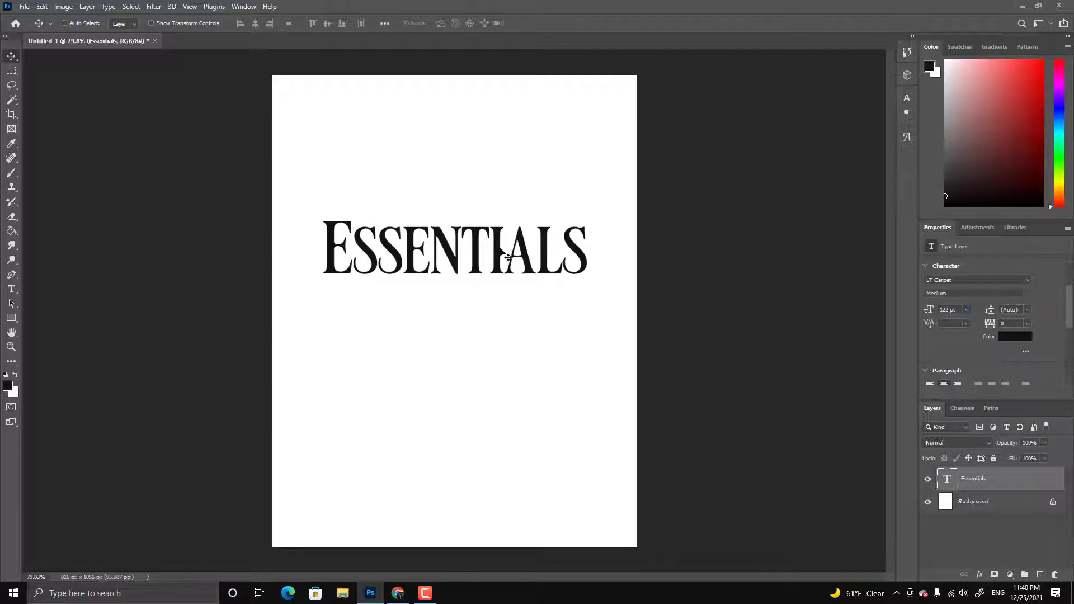
pyautogui.press('t')
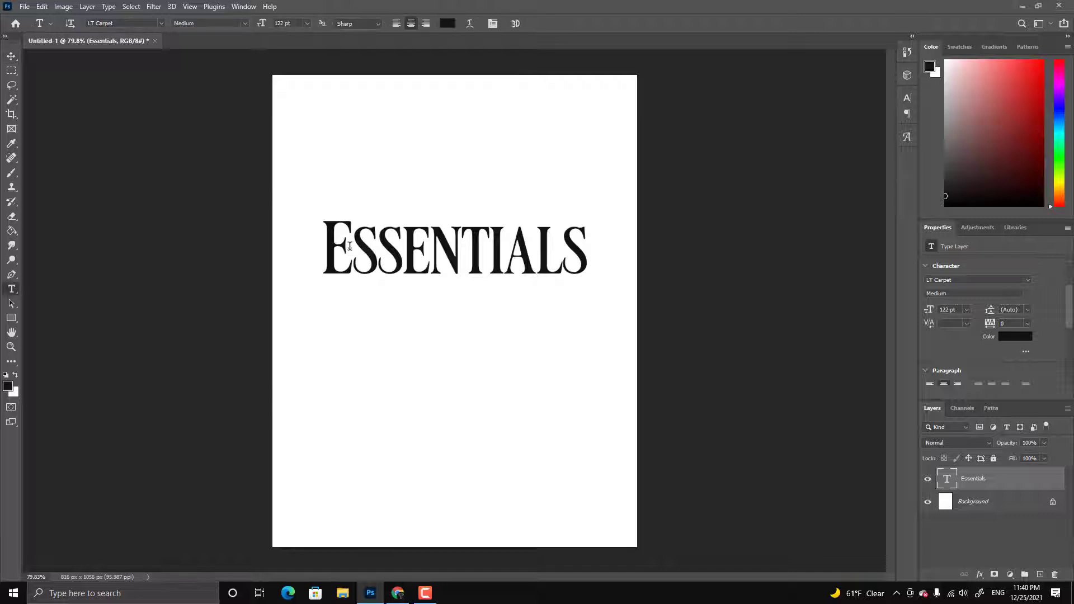
pyautogui.moveTo(349, 246); pyautogui.dragTo(323, 247)
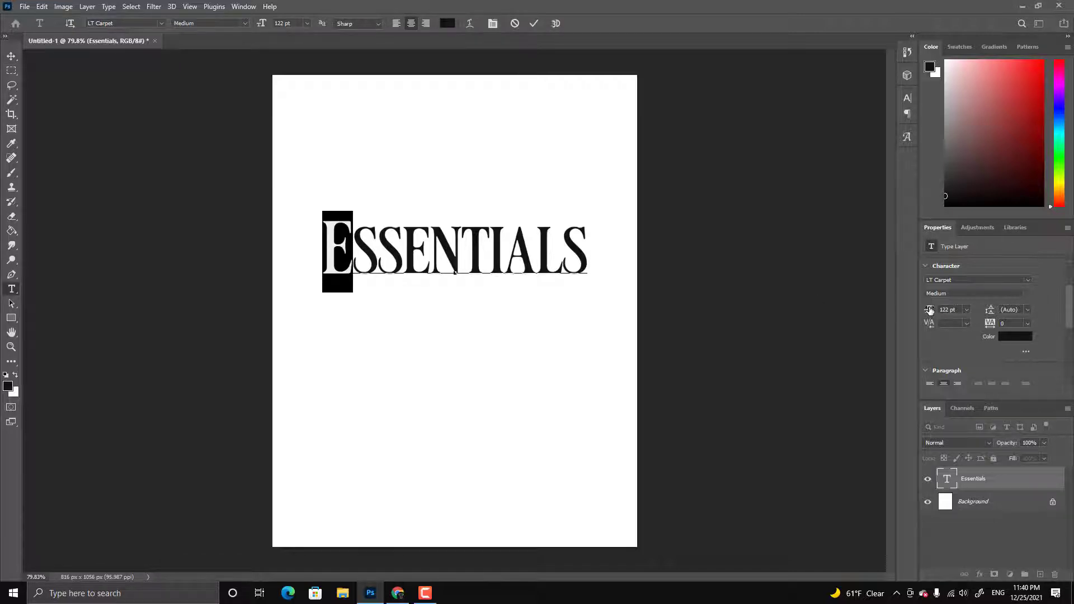
pyautogui.moveTo(929, 310); pyautogui.dragTo(966, 312)
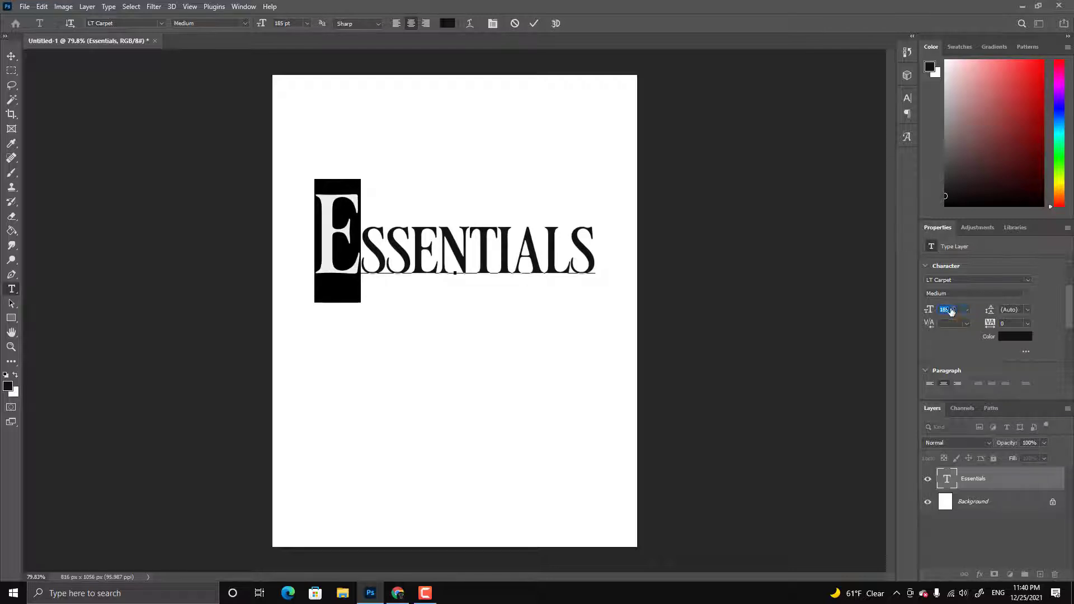
pyautogui.click(11, 56)
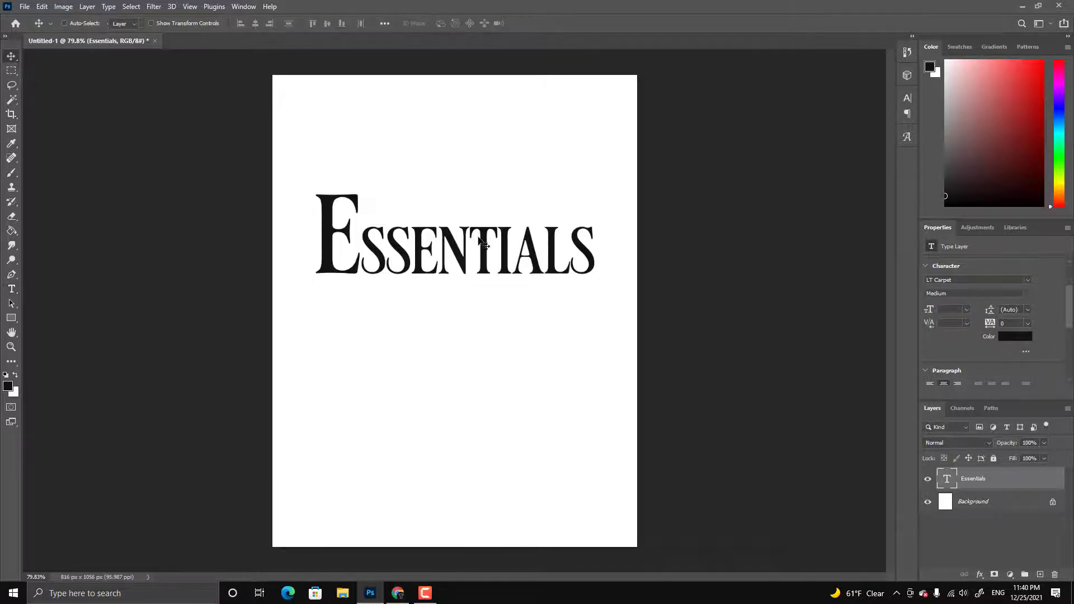
# - Move the "Essentials" title slightly lower, duplicate its layer, and place the copy directly below the original
pyautogui.moveTo(480, 242); pyautogui.dragTo(484, 279)
pyautogui.hotkey('ctrl', '+')
pyautogui.hotkey('ctrl', '+')
pyautogui.hotkey('ctrl', 'j')
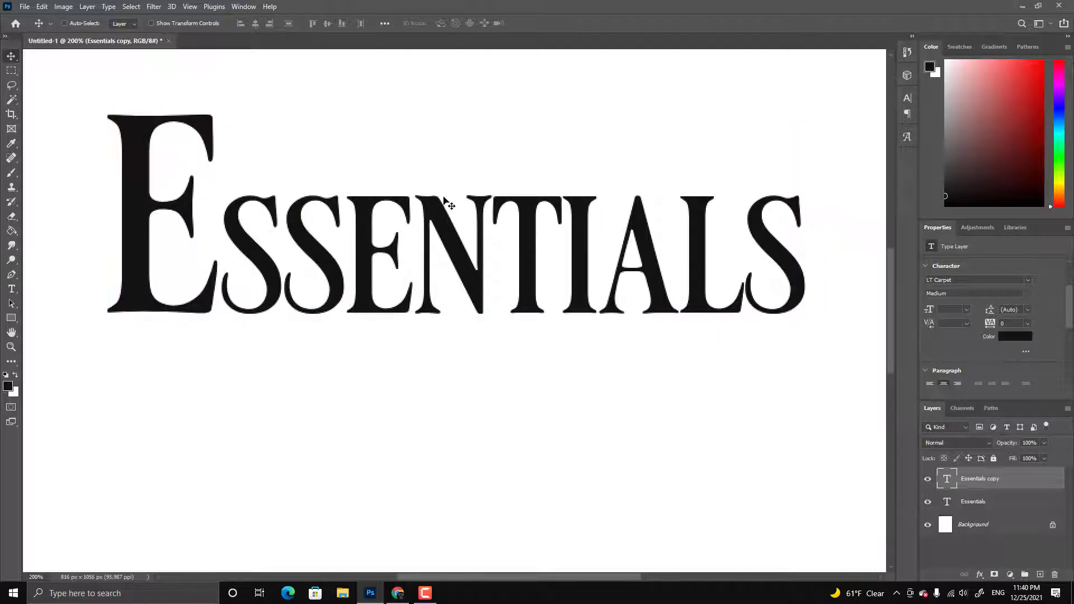
pyautogui.moveTo(444, 198); pyautogui.dragTo(456, 429)
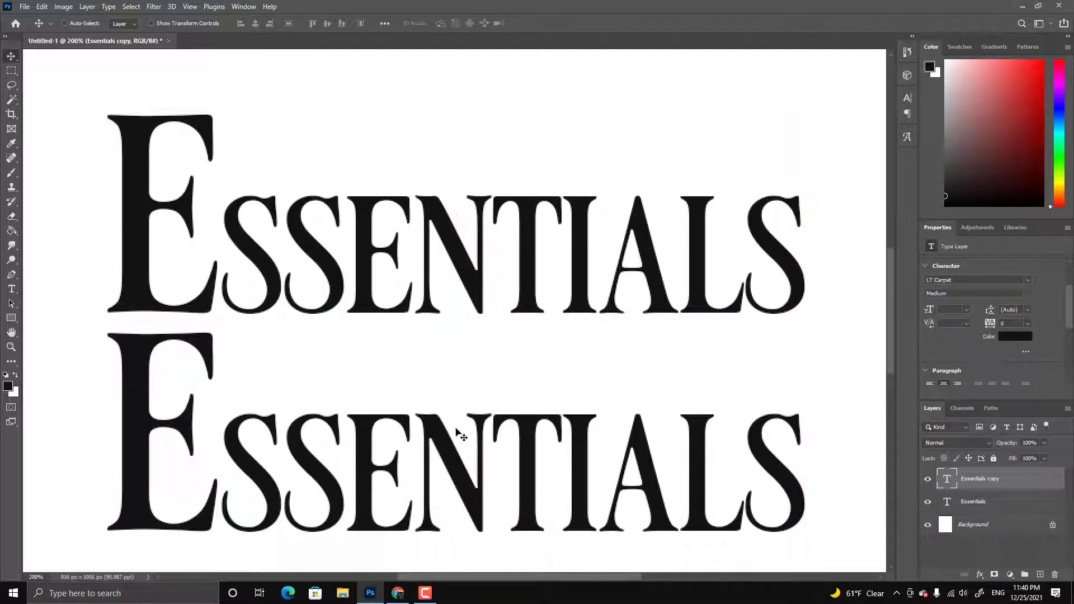
# - Replace all the text in the duplicated title with "the" at the smaller letter size
pyautogui.press('t')
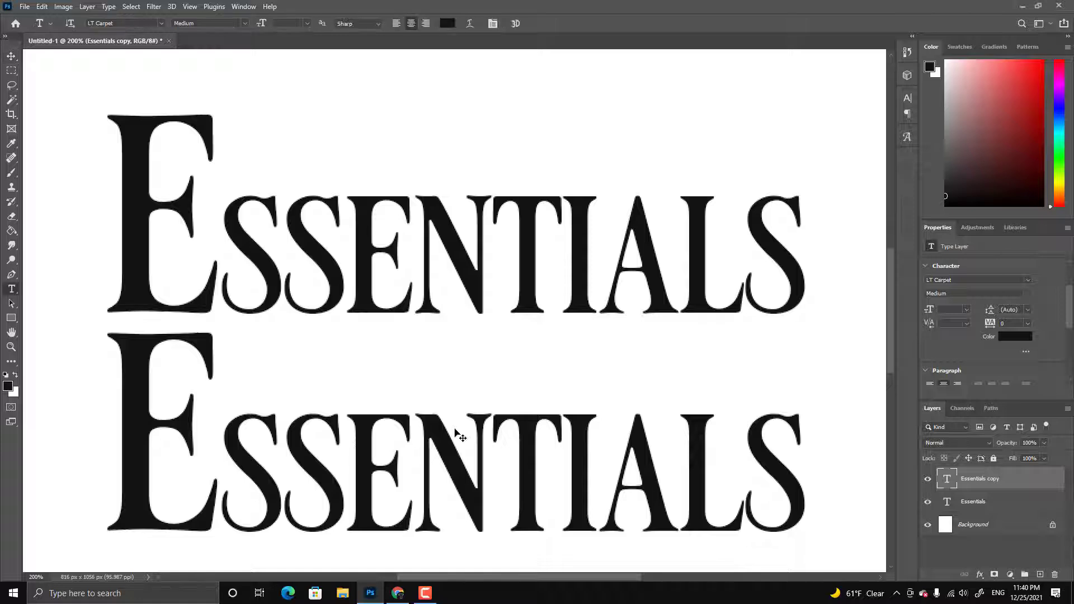
pyautogui.click(412, 436)
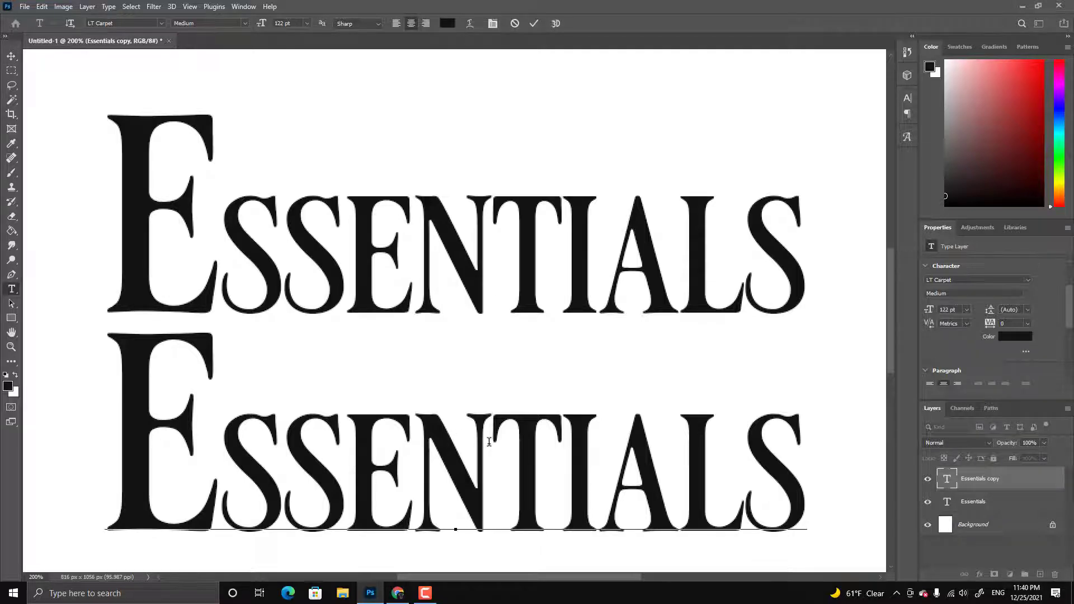
pyautogui.moveTo(493, 442); pyautogui.dragTo(90, 443)
pyautogui.press('BackSpace')
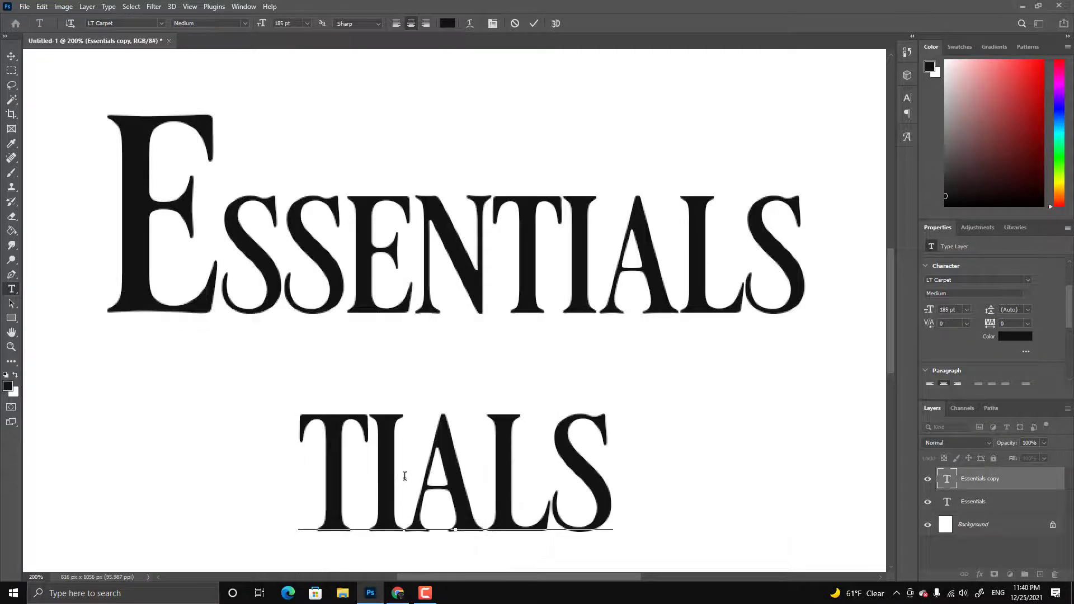
pyautogui.moveTo(380, 462); pyautogui.dragTo(693, 462)
pyautogui.click(695, 463)
pyautogui.hotkey('ctrl', 'a')
pyautogui.write('the')
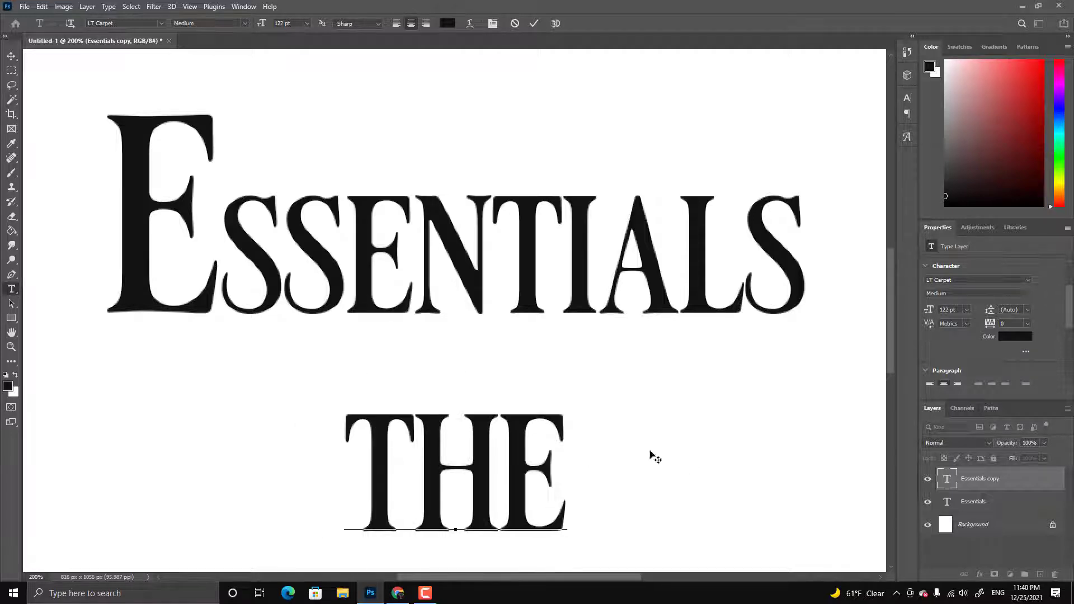
pyautogui.hotkey('ctrl', 'Return')
pyautogui.press('v')
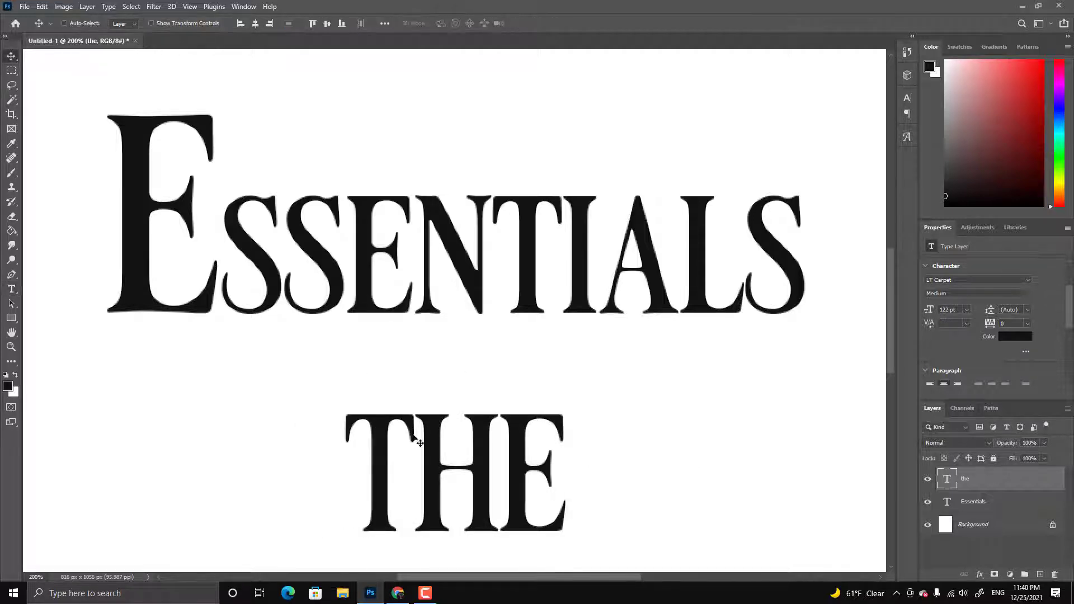
# - Reduce "the" to 71 pt and fit it beside the large E, above the title's smaller letters
pyautogui.moveTo(416, 435); pyautogui.dragTo(304, 152)
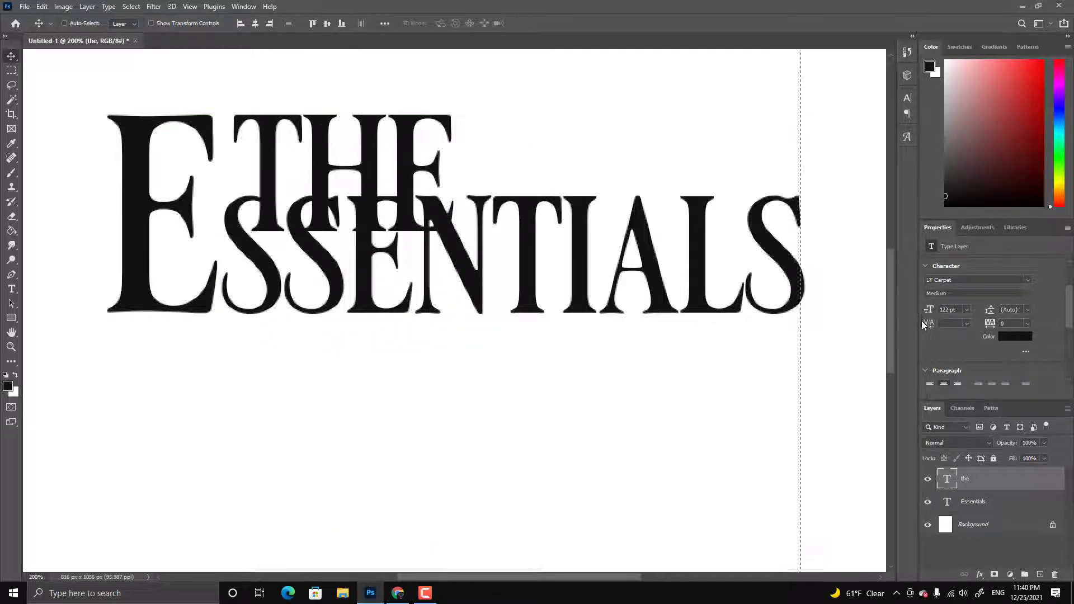
pyautogui.moveTo(929, 311); pyautogui.dragTo(901, 312)
pyautogui.moveTo(372, 230); pyautogui.dragTo(321, 187)
pyautogui.hotkey('ctrl', '-')
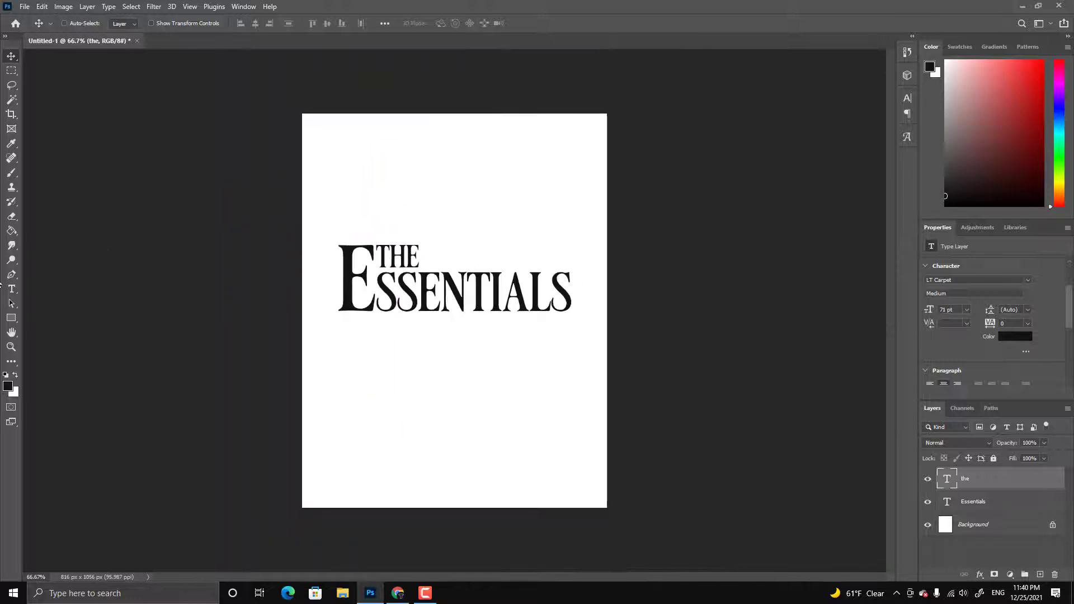
pyautogui.hotkey('ctrl', '+')
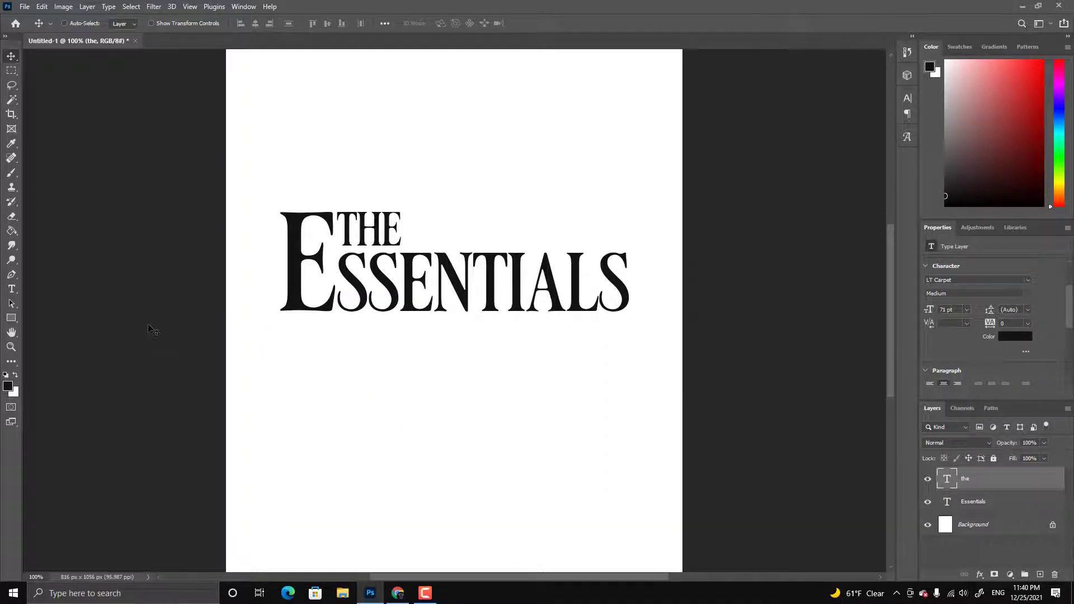
# - Group the two text layers and apply a light yellow Color Overlay (#ffe777) to the group
pyautogui.keyDown('shift'); pyautogui.click(1002, 503); pyautogui.keyUp('shift')
pyautogui.hotkey('ctrl', 'g')
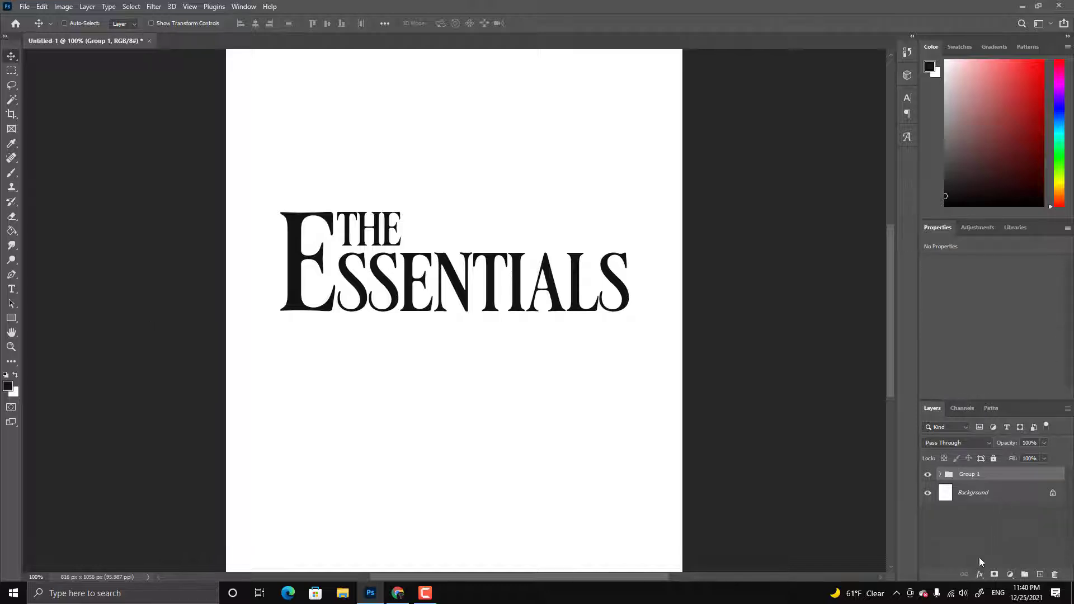
pyautogui.click(979, 575)
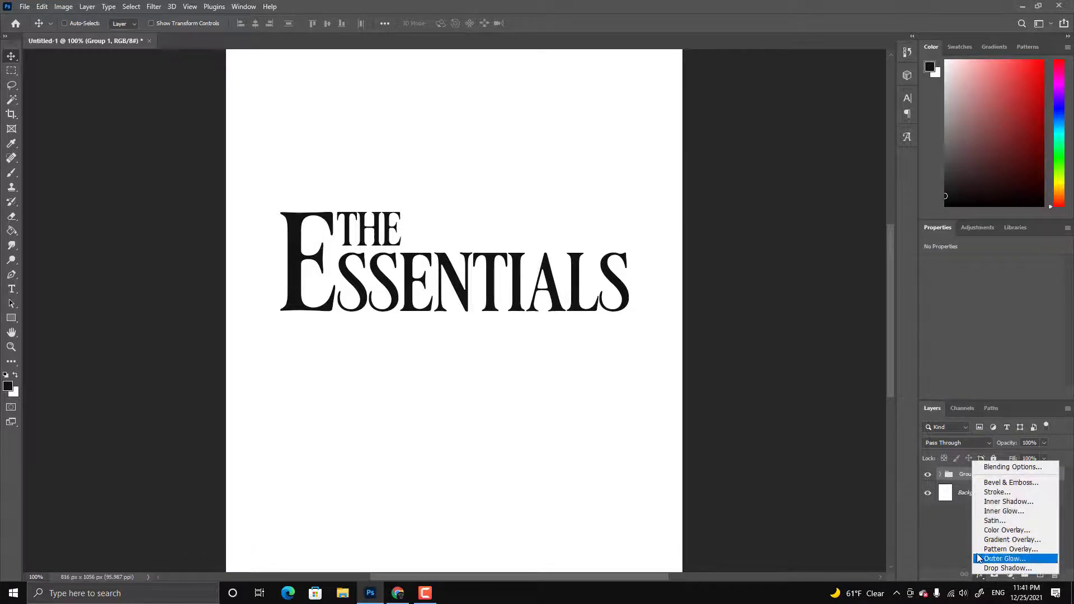
pyautogui.click(1000, 532)
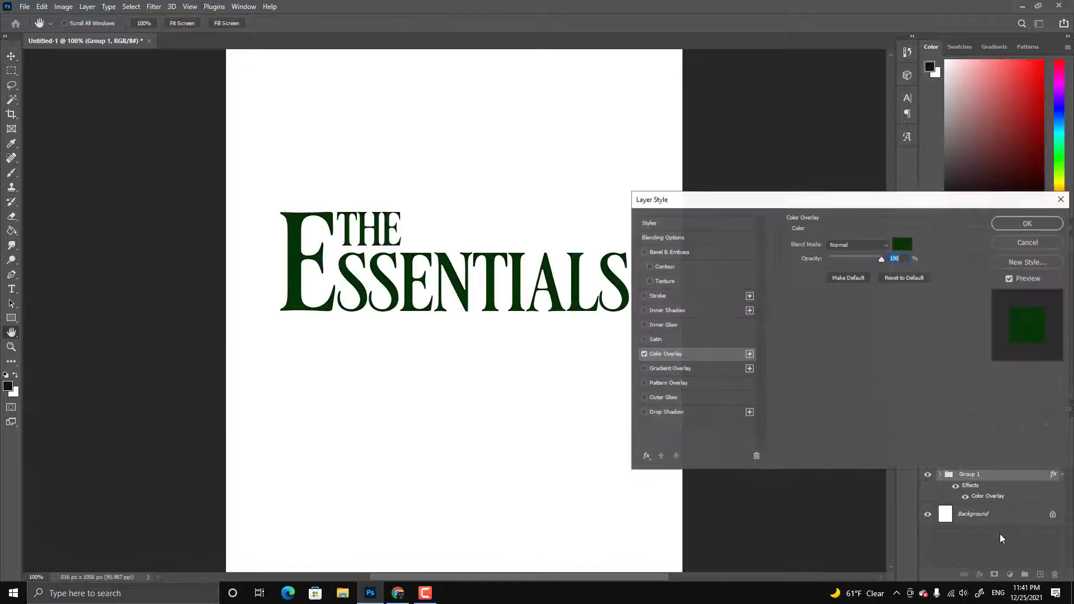
pyautogui.click(902, 244)
pyautogui.moveTo(743, 120)
pyautogui.mouseDown()
pyautogui.moveTo(741, 159)
pyautogui.moveTo(728, 25)
pyautogui.moveTo(671, 27)
pyautogui.mouseUp()
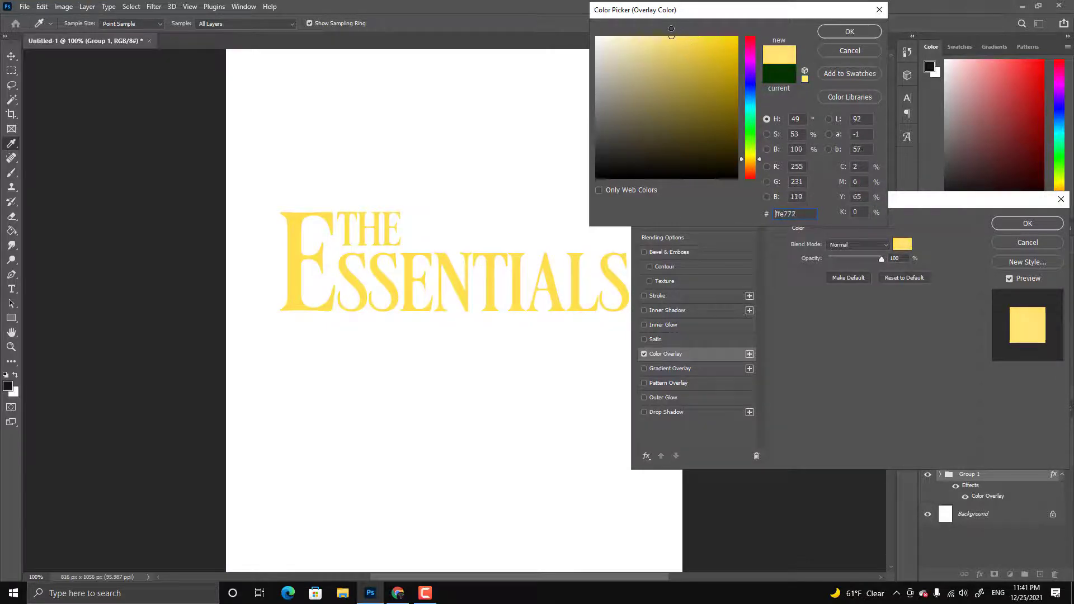
pyautogui.click(842, 35)
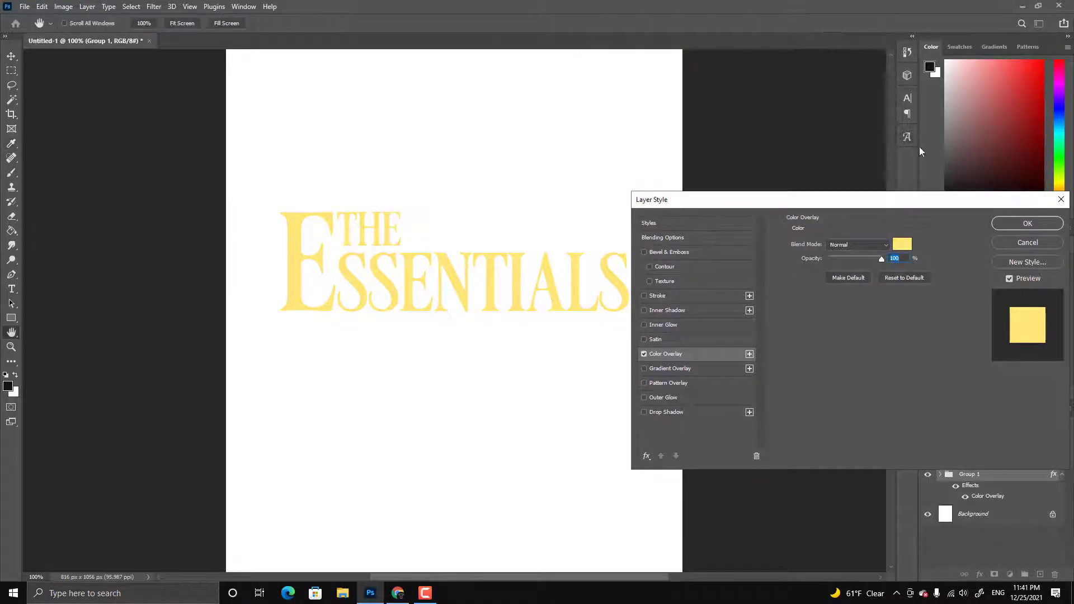
pyautogui.click(1029, 223)
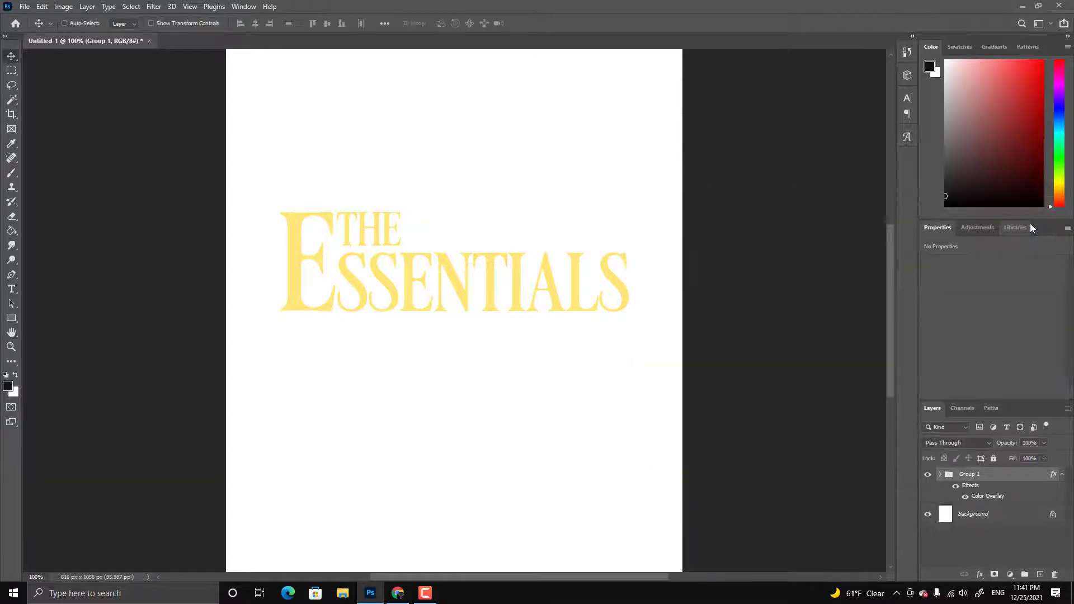
# - Convert the locked background to a regular layer named "Background" and fill it with dark red (#781919)
pyautogui.doubleClick(988, 518)
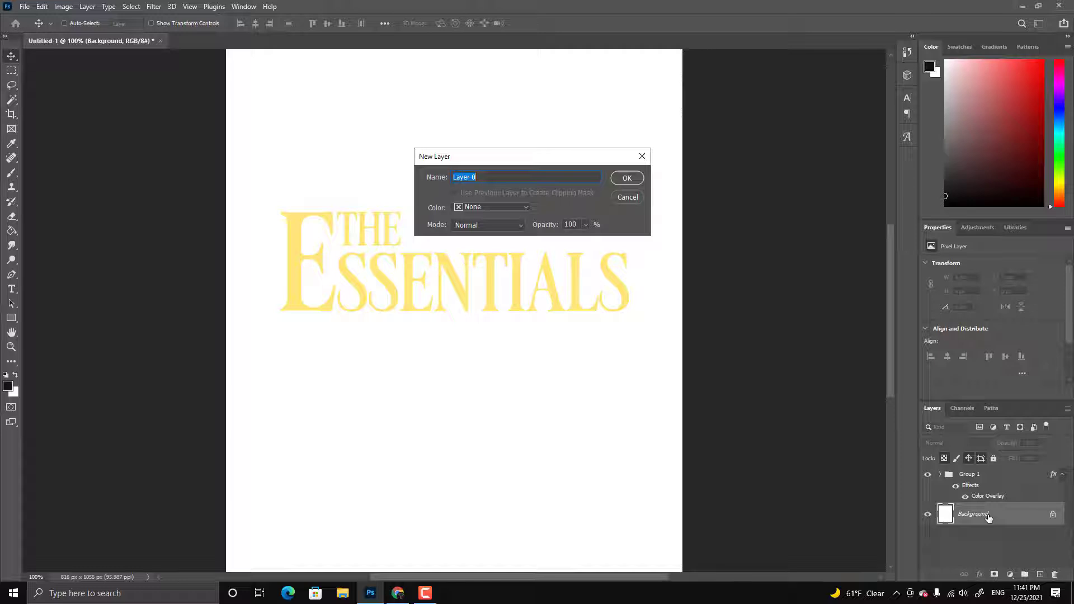
pyautogui.write('Background')
pyautogui.press('Return')
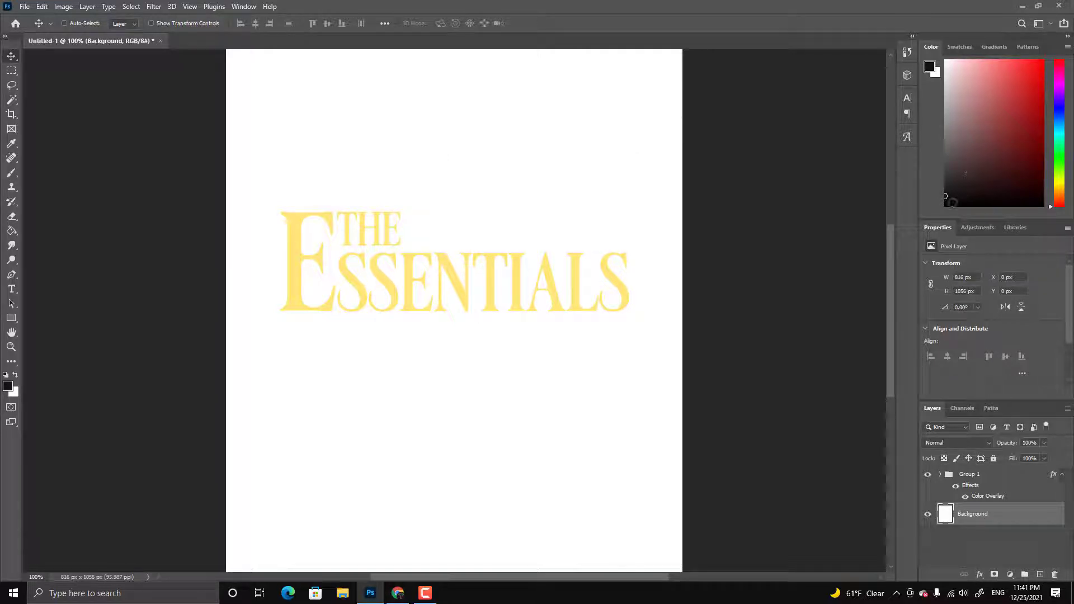
pyautogui.click(982, 172)
pyautogui.moveTo(1040, 141)
pyautogui.mouseDown()
pyautogui.moveTo(1049, 134)
pyautogui.moveTo(1040, 146)
pyautogui.moveTo(1023, 138)
pyautogui.mouseUp()
pyautogui.hotkey('alt', 'BackSpace')
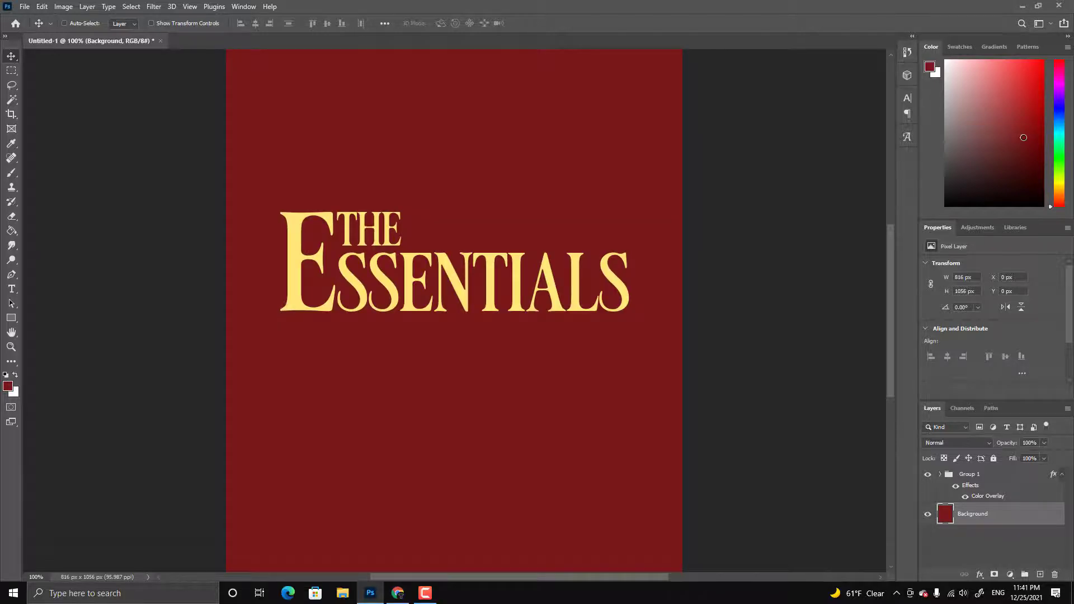
# - Add a new layer above the title group and set the foreground color to the title's yellow (#ffe778)
pyautogui.hotkey('ctrl', '+')
pyautogui.hotkey('ctrl', '-')
pyautogui.hotkey('ctrl', '-')
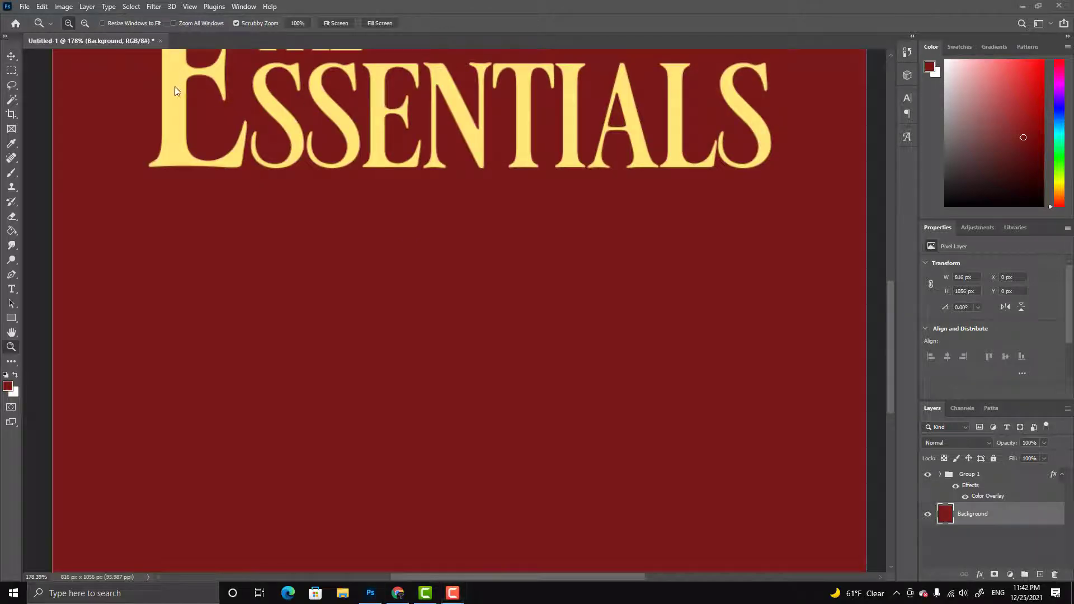
pyautogui.click(988, 478)
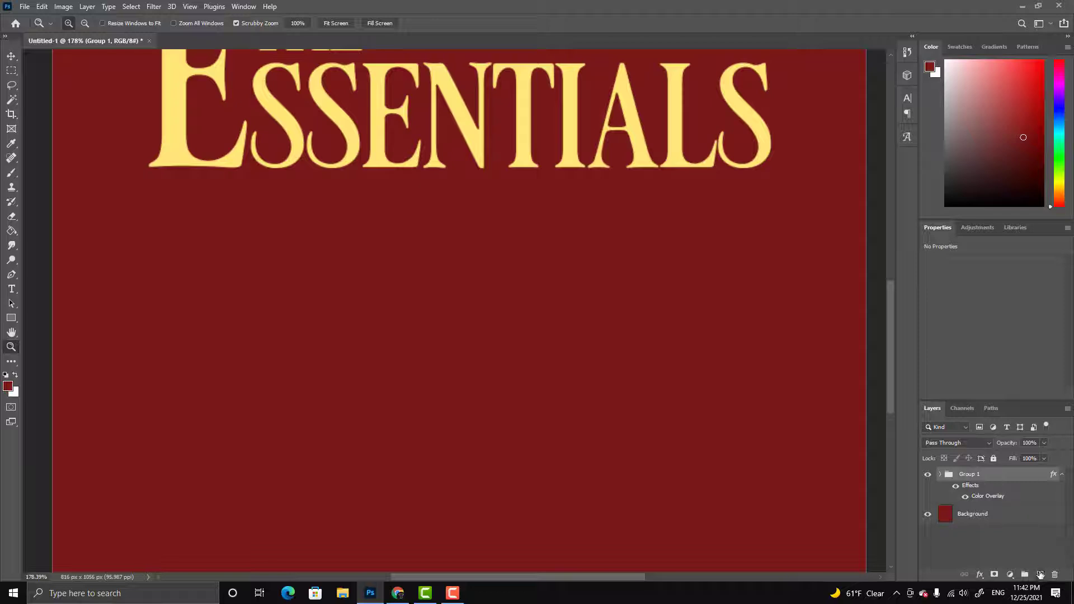
pyautogui.click(1039, 575)
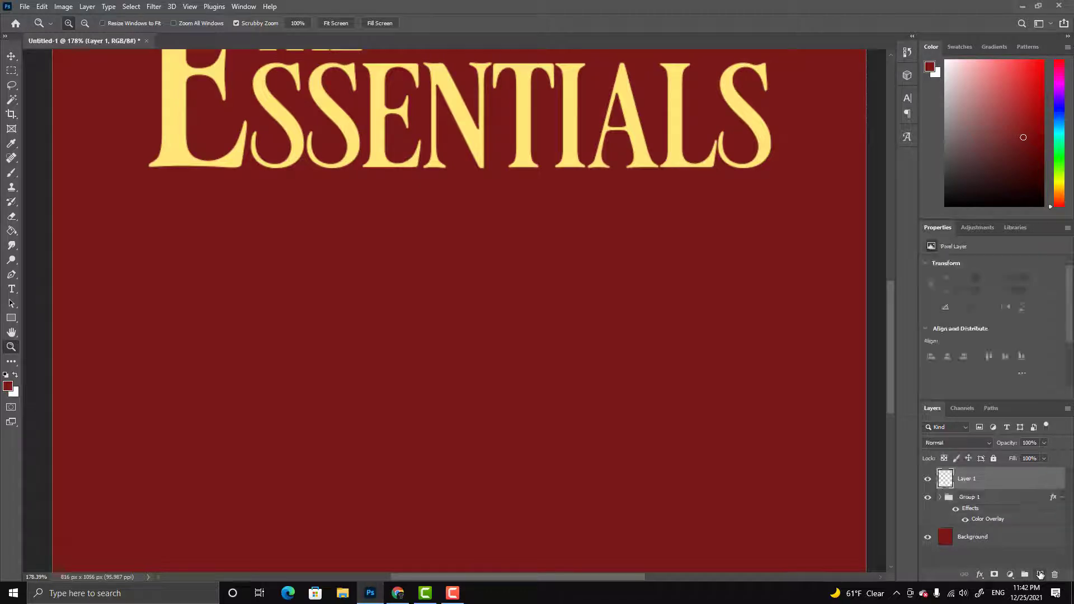
pyautogui.click(10, 388)
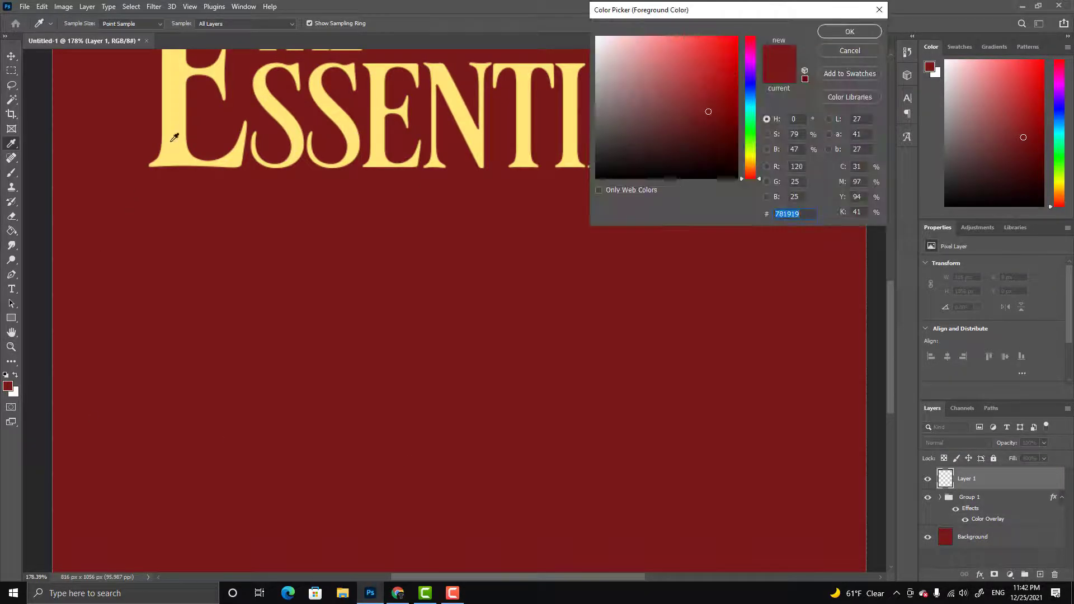
pyautogui.click(178, 116)
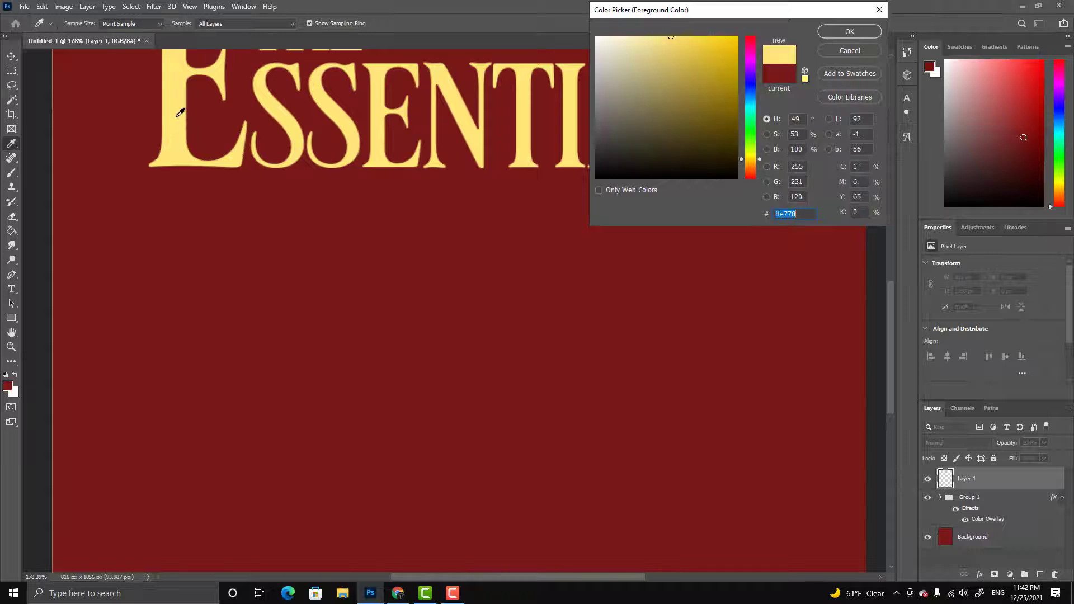
pyautogui.click(850, 32)
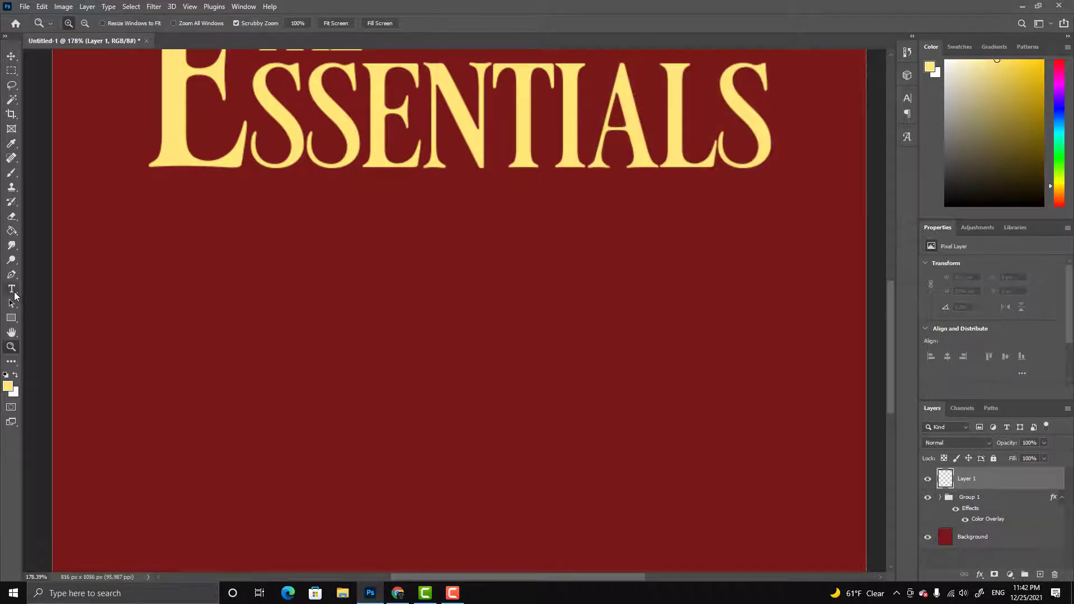
# - Add the text "by LyonsType" below the title in LT Carpet Text Regular
pyautogui.press('z')
pyautogui.click(14, 293)
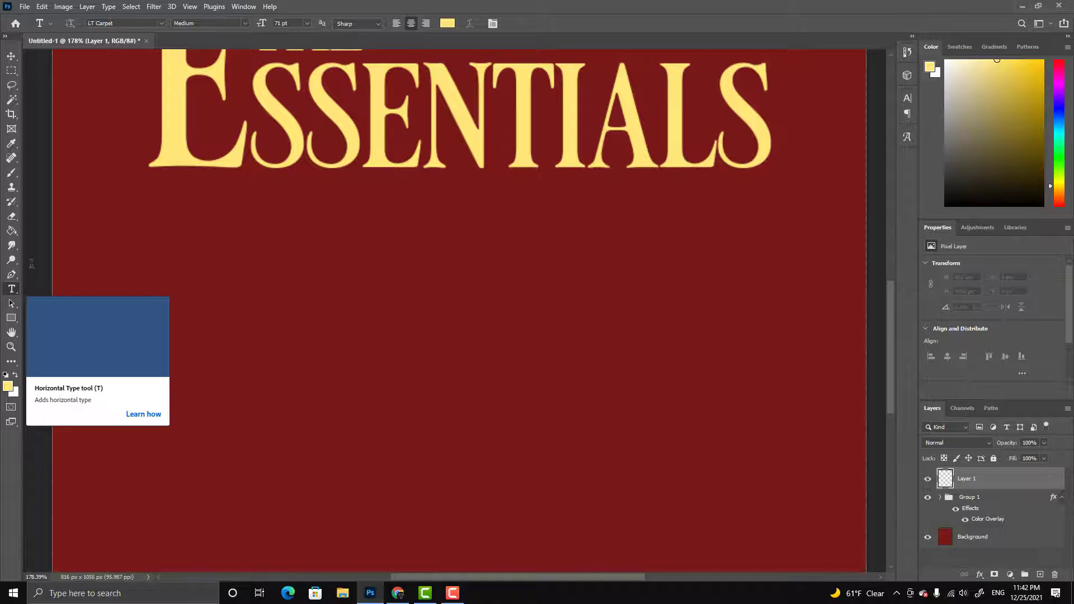
pyautogui.click(132, 21)
pyautogui.click(132, 21)
pyautogui.write('text')
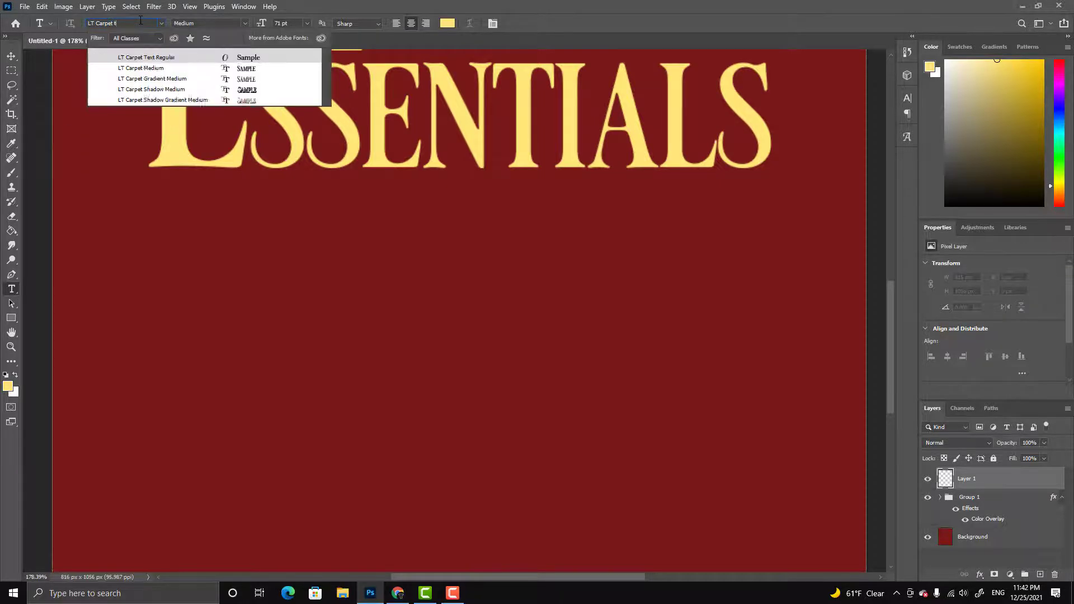
pyautogui.click(143, 60)
pyautogui.click(146, 60)
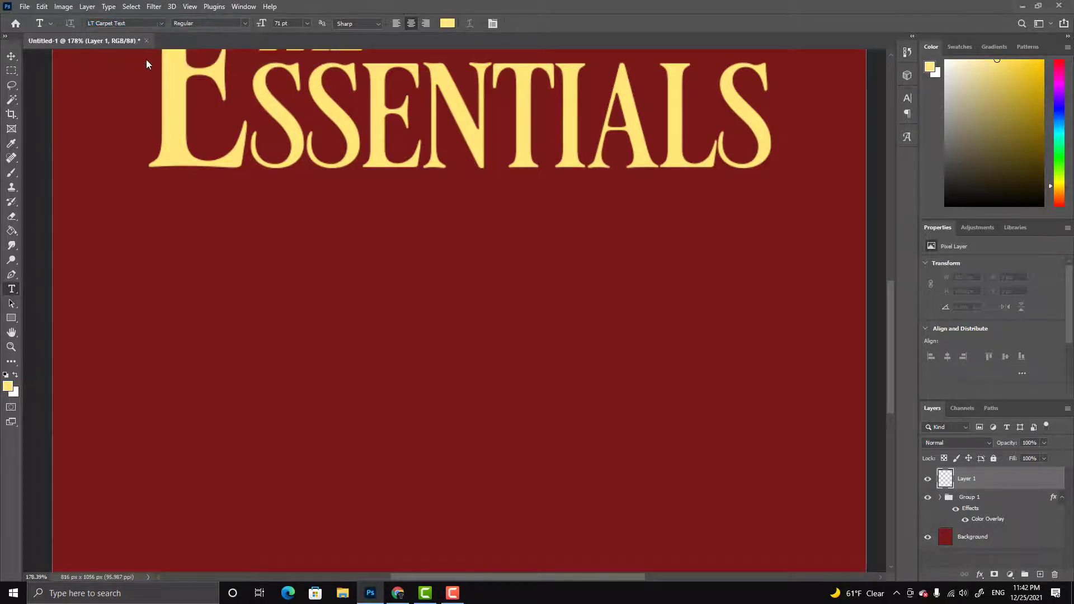
pyautogui.click(436, 316)
pyautogui.write('by LyonsType')
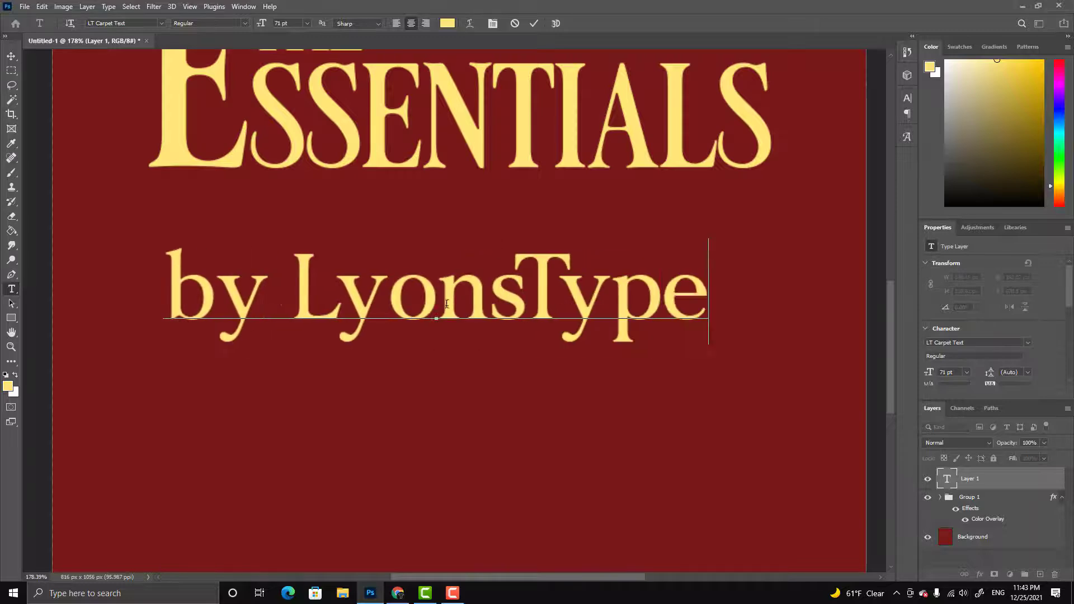
# - Reduce "by LyonsType" to 51 pt and center it closely beneath the title
pyautogui.click(11, 56)
pyautogui.moveTo(515, 315); pyautogui.dragTo(542, 314)
pyautogui.moveTo(925, 373); pyautogui.dragTo(914, 374)
pyautogui.hotkey('ctrl', '-')
pyautogui.scroll(3, 820, 306)
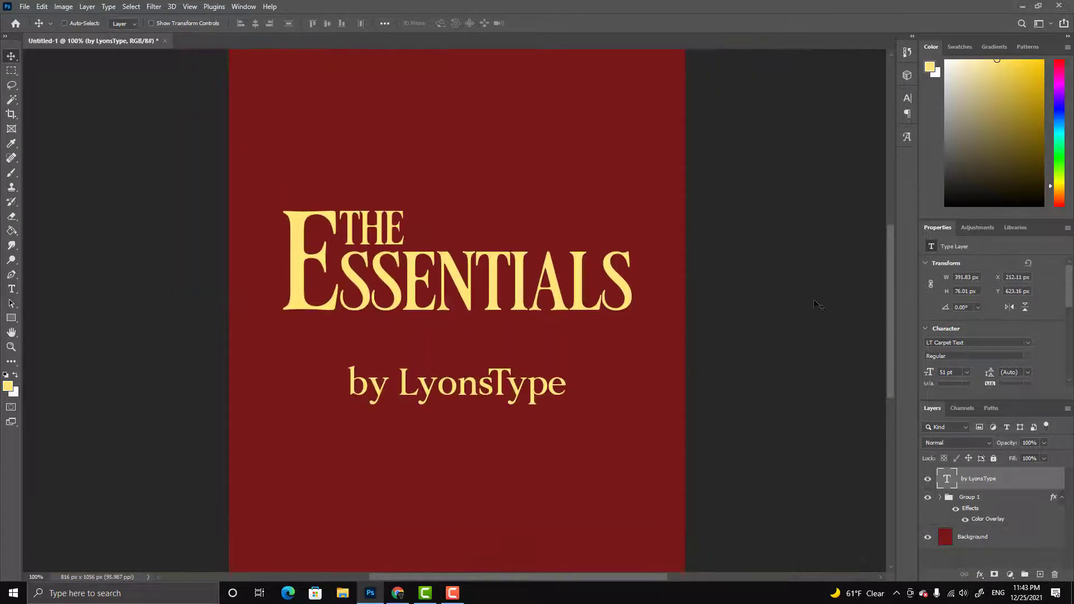
pyautogui.moveTo(581, 380); pyautogui.dragTo(582, 361)
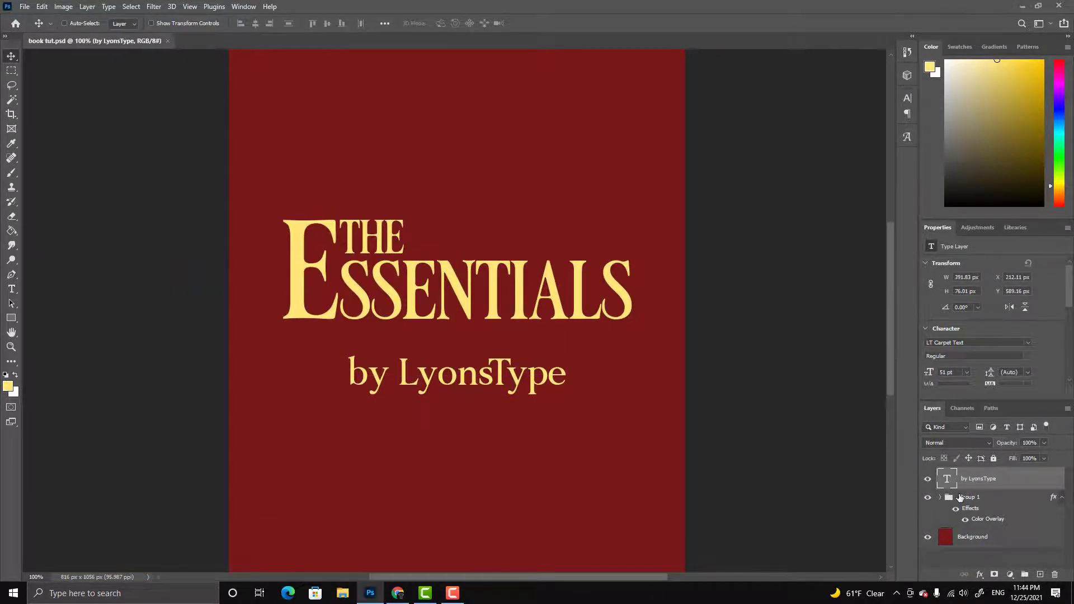
# - Stamp all visible layers into a new top layer and apply a Canvas Texturizer to it with 200% scaling and reduced relief
pyautogui.hotkey('ctrl', 'shift', 'alt', 'e')
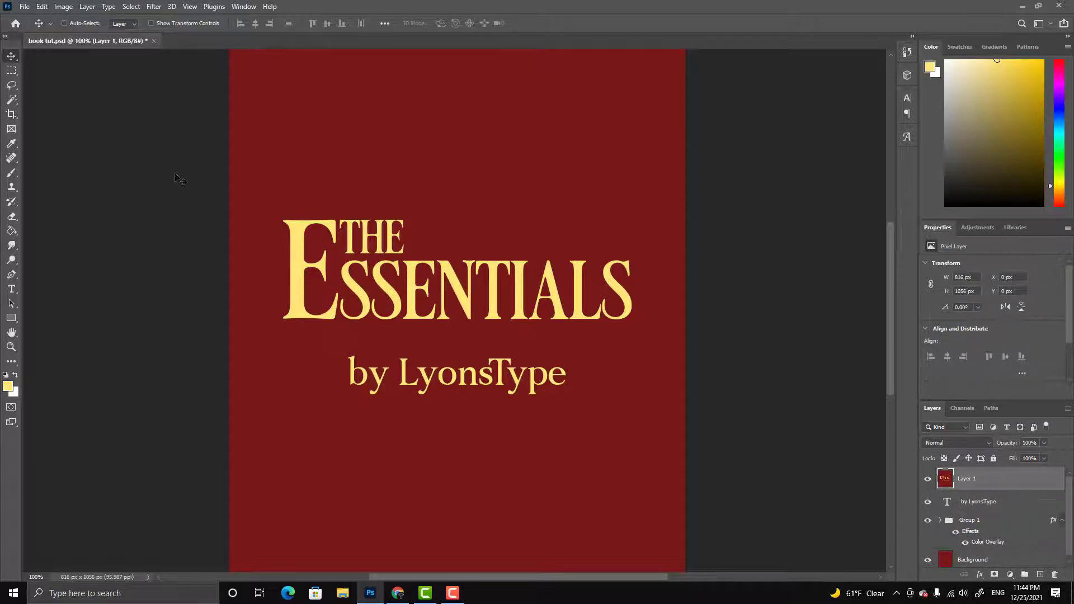
pyautogui.click(154, 7)
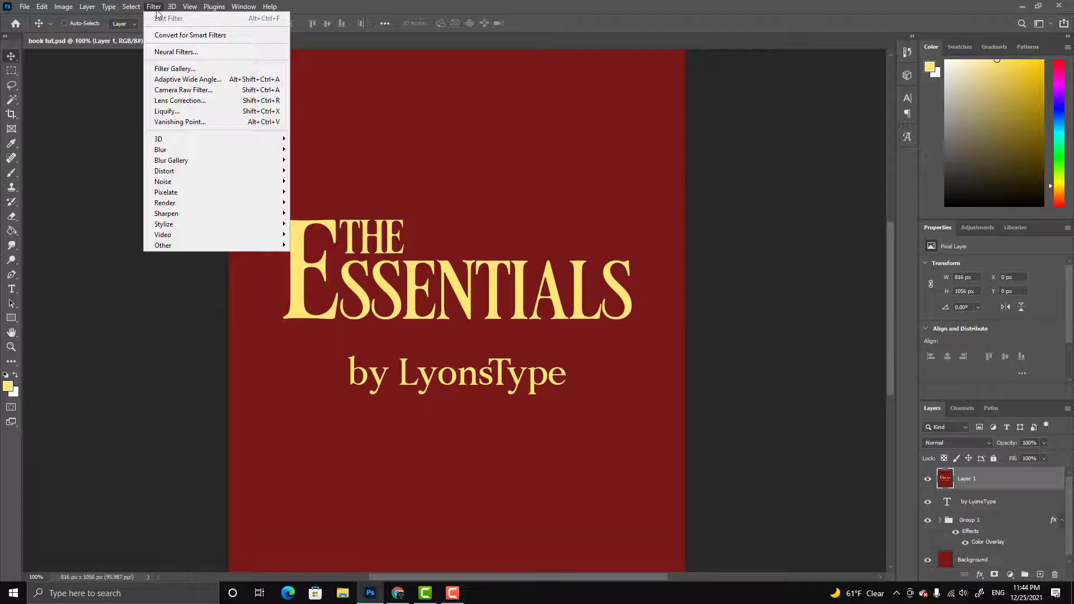
pyautogui.click(188, 69)
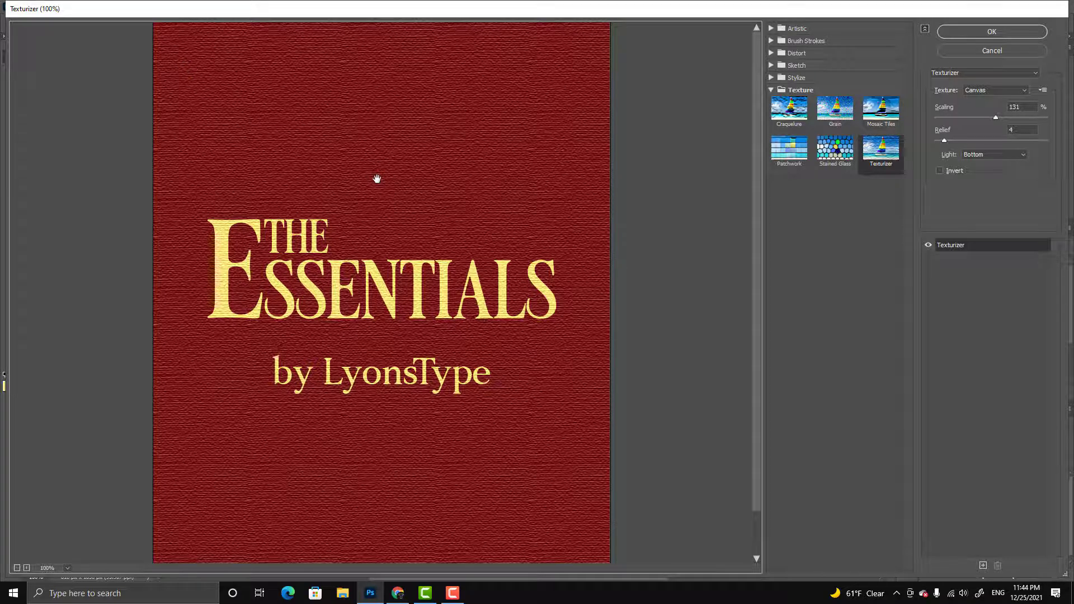
pyautogui.moveTo(996, 118); pyautogui.dragTo(1056, 120)
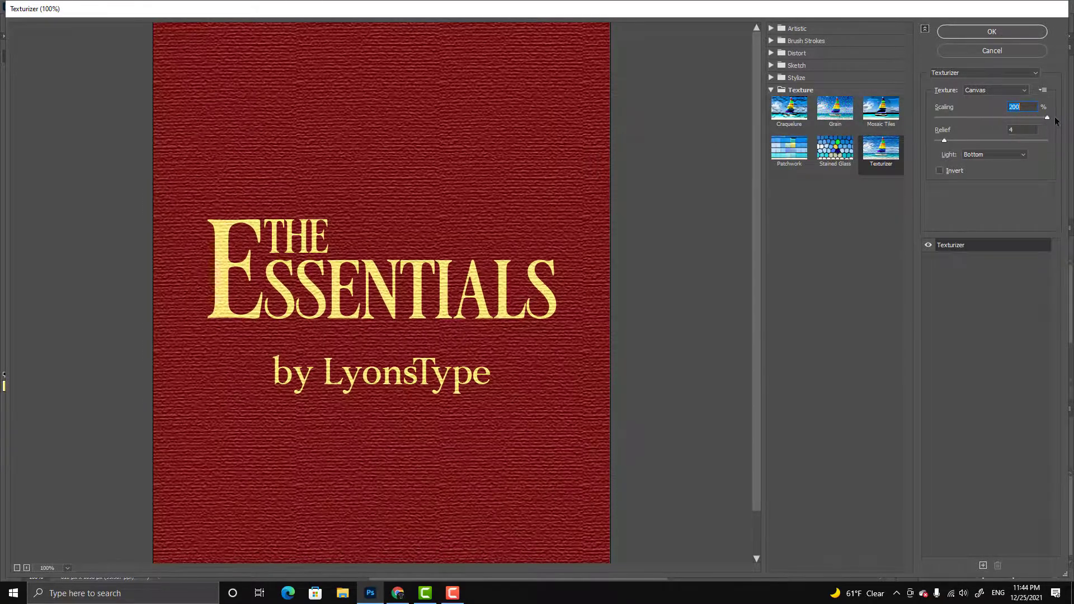
pyautogui.moveTo(944, 141); pyautogui.dragTo(938, 141)
pyautogui.click(960, 34)
pyautogui.moveTo(888, 280)
pyautogui.mouseDown()
pyautogui.moveTo(888, 291)
pyautogui.moveTo(890, 269)
pyautogui.mouseUp()
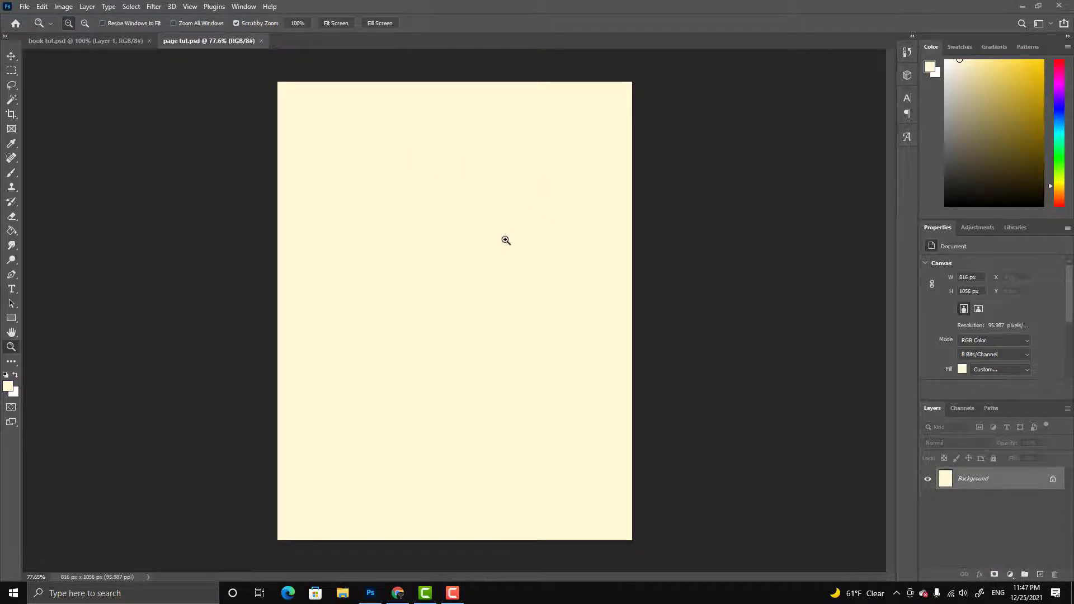
# - Check the page's cream color in the foreground color picker
pyautogui.click(9, 386)
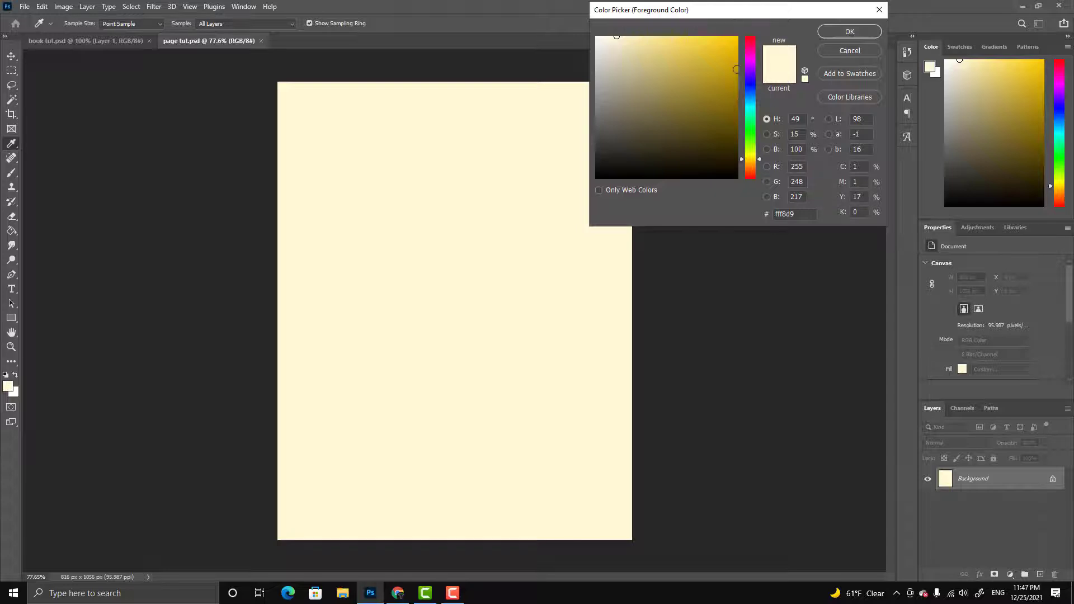
pyautogui.click(849, 32)
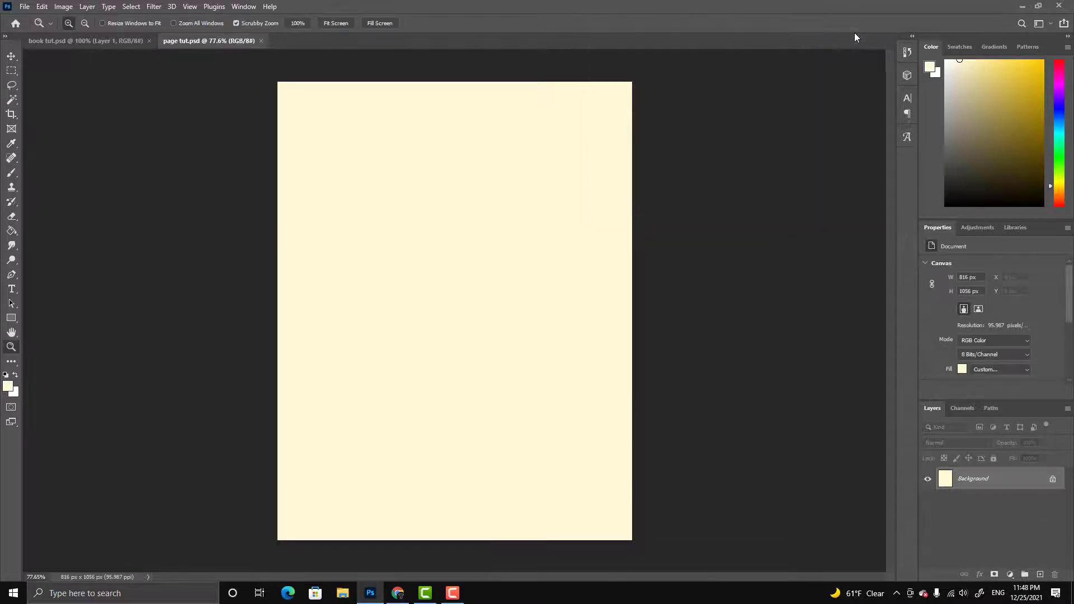
# - Switch to Chrome, search Google for "english paragraphs" and look through the results for sample text
pyautogui.click(404, 596)
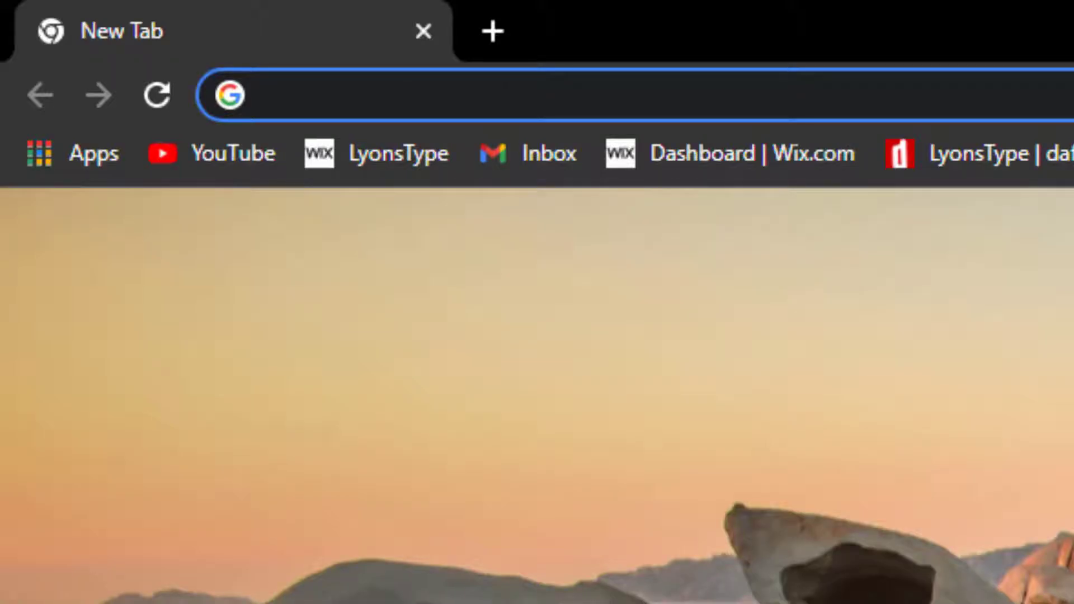
pyautogui.write('english paragrap')
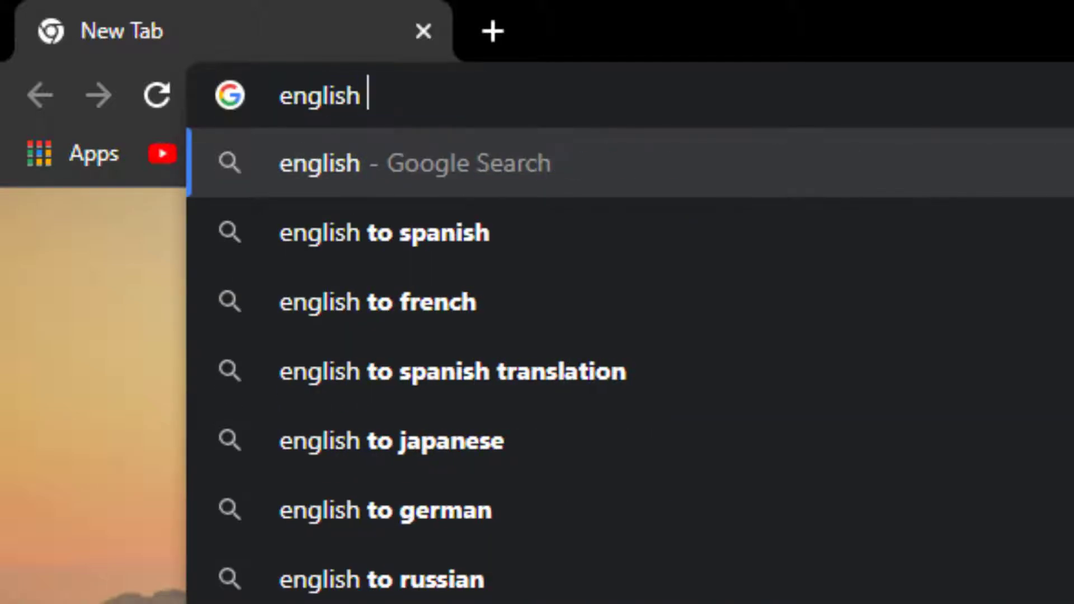
pyautogui.write('h')
pyautogui.press('BackSpace')
pyautogui.write('agraphs')
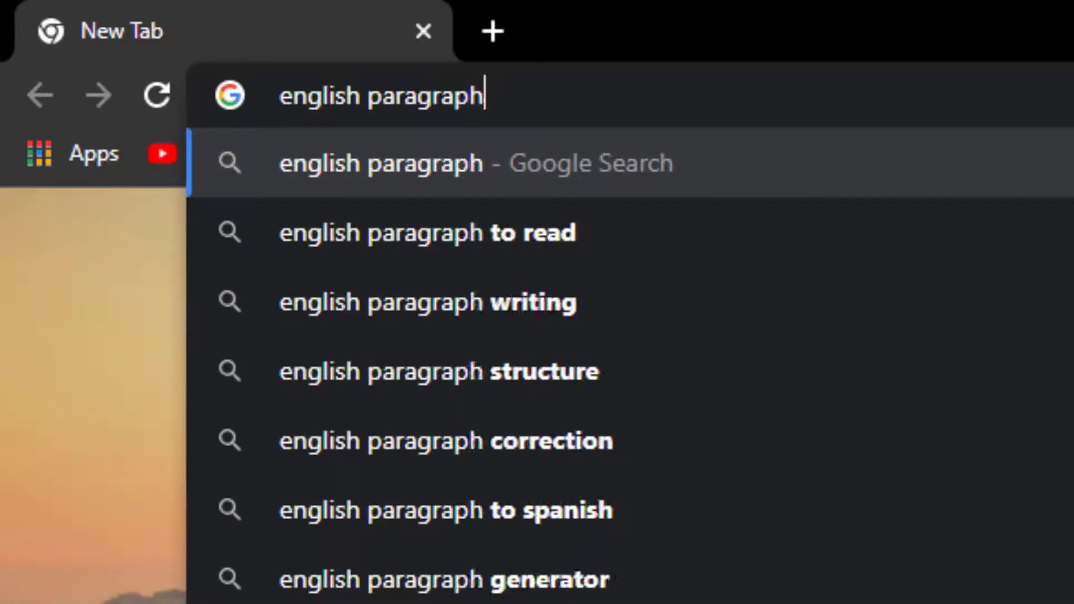
pyautogui.press('Return')
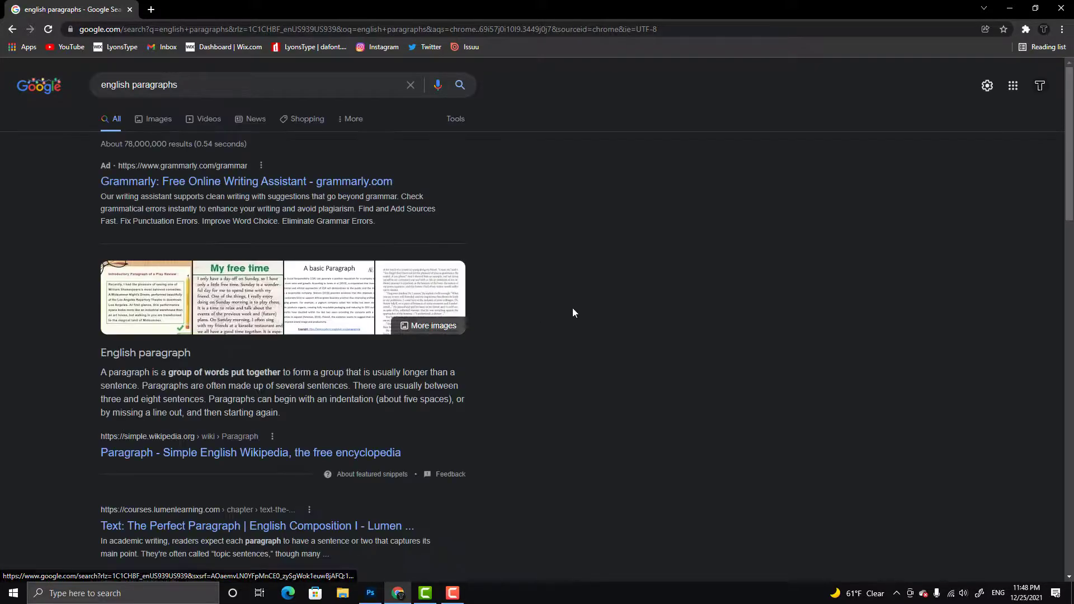
pyautogui.scroll(-6, 573, 308)
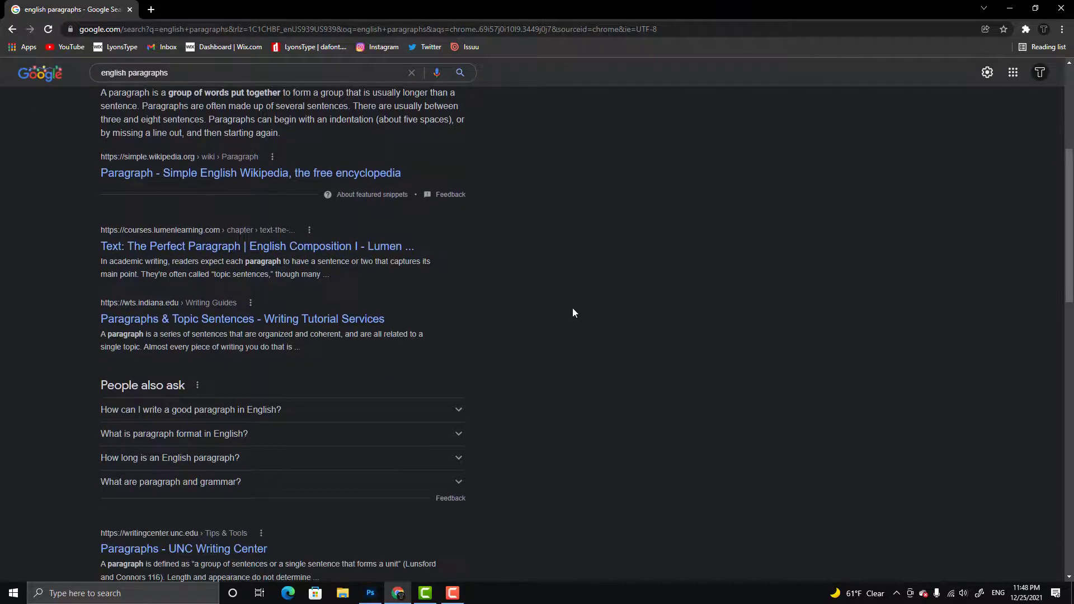
pyautogui.scroll(-2, 572, 312)
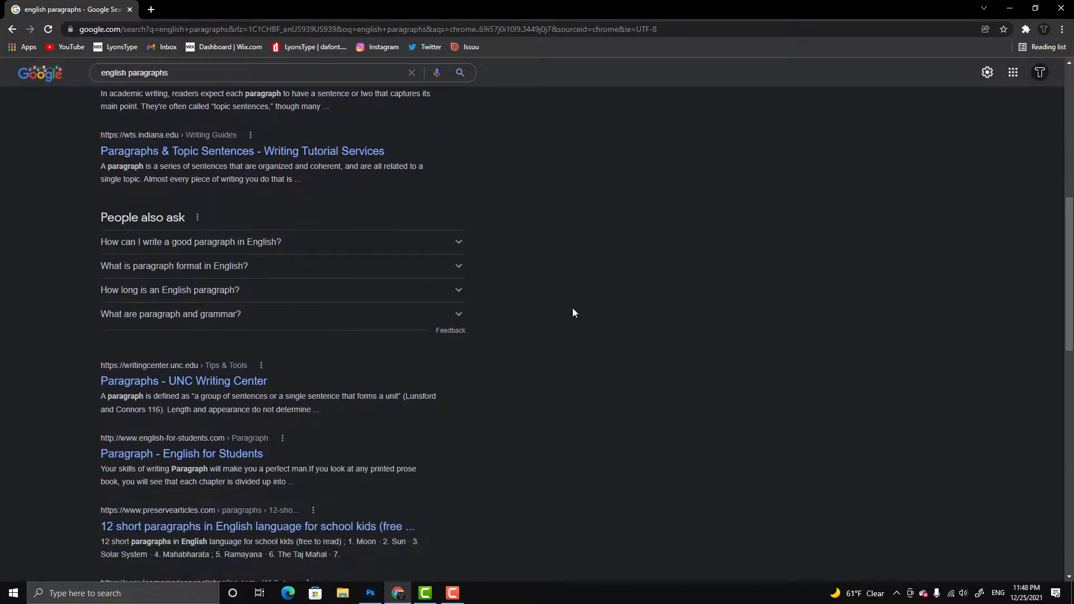
pyautogui.scroll(-1, 572, 312)
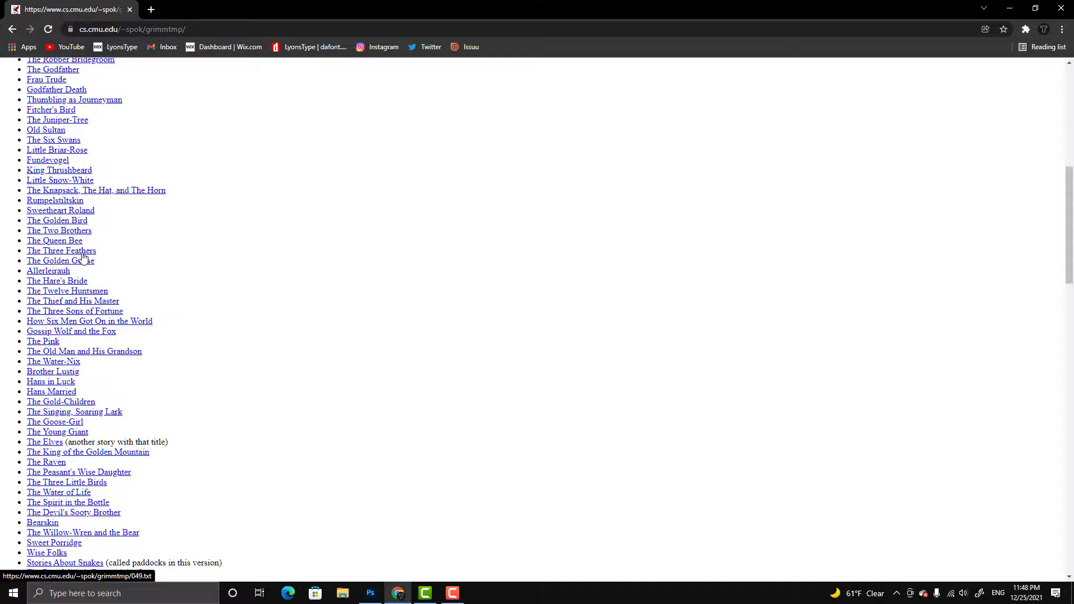
# - Open "The Golden Goose" from the Grimm tales list and copy its first six paragraphs
pyautogui.click(83, 263)
pyautogui.moveTo(5, 69); pyautogui.dragTo(192, 346)
pyautogui.hotkey('ctrl', 'c')
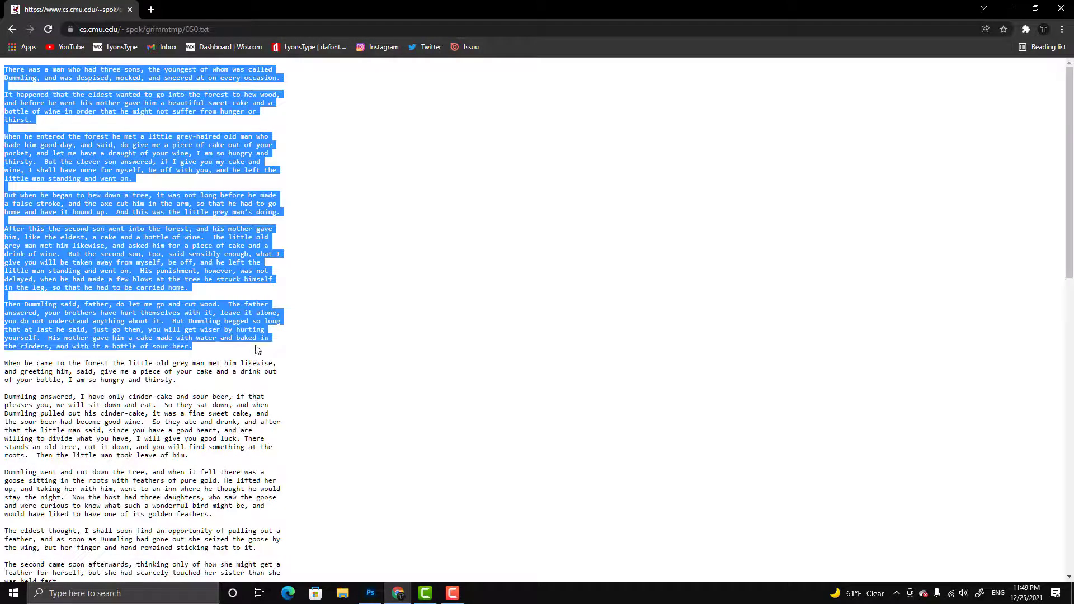
# - Switch back to Photoshop and set the text color to black (#000000)
pyautogui.hotkey('alt', 'Tab')
pyautogui.click(445, 26)
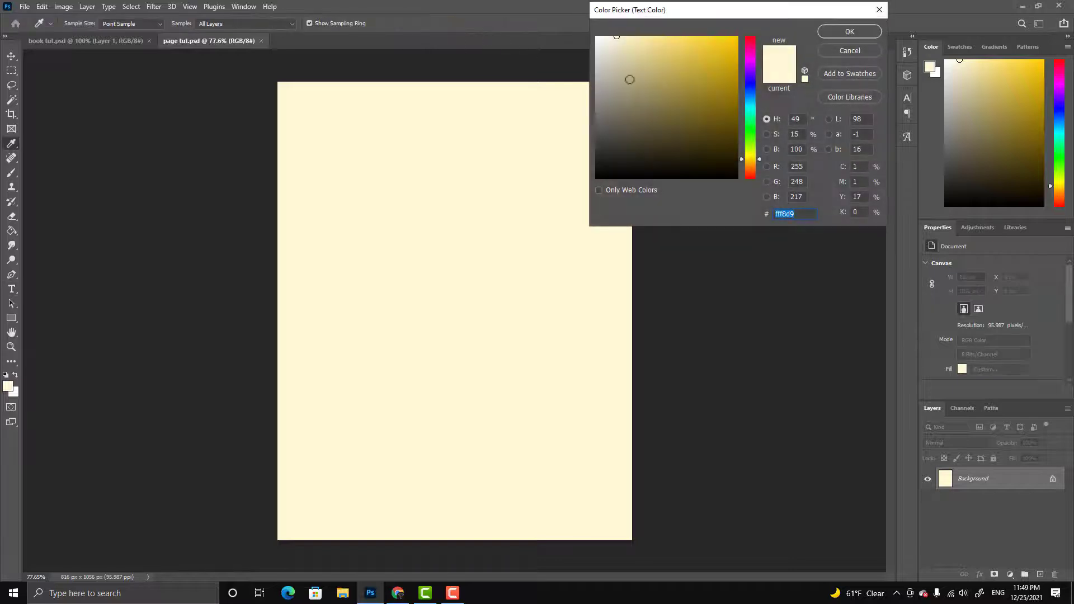
pyautogui.moveTo(615, 138); pyautogui.dragTo(570, 208)
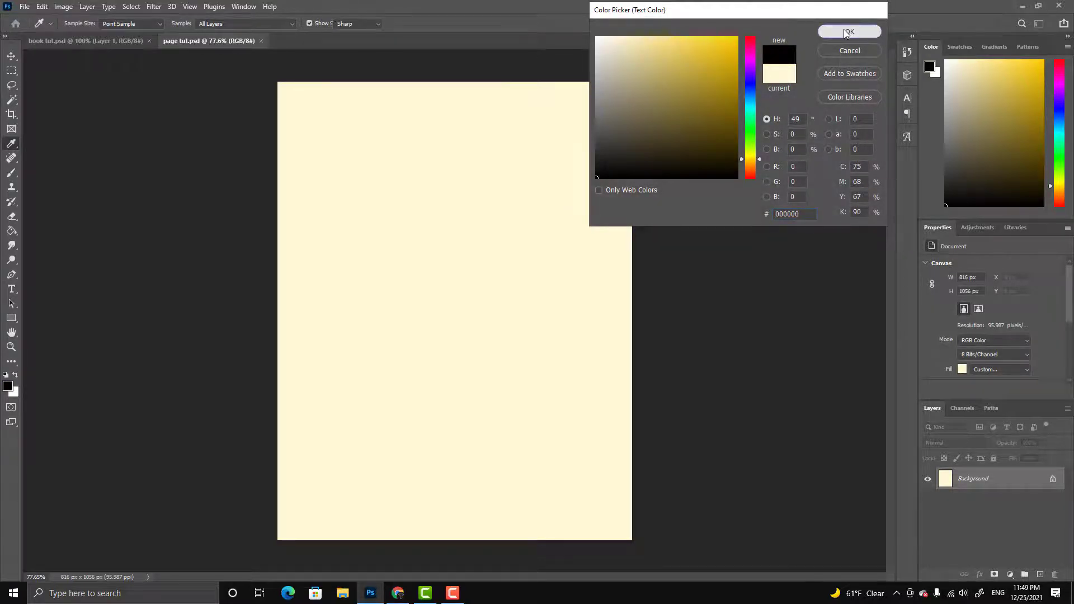
pyautogui.click(843, 29)
# - Paste the copied story at 18 pt into a text box about 757 by 986 px, drawn inside the page margins
pyautogui.moveTo(292, 98); pyautogui.dragTo(620, 521)
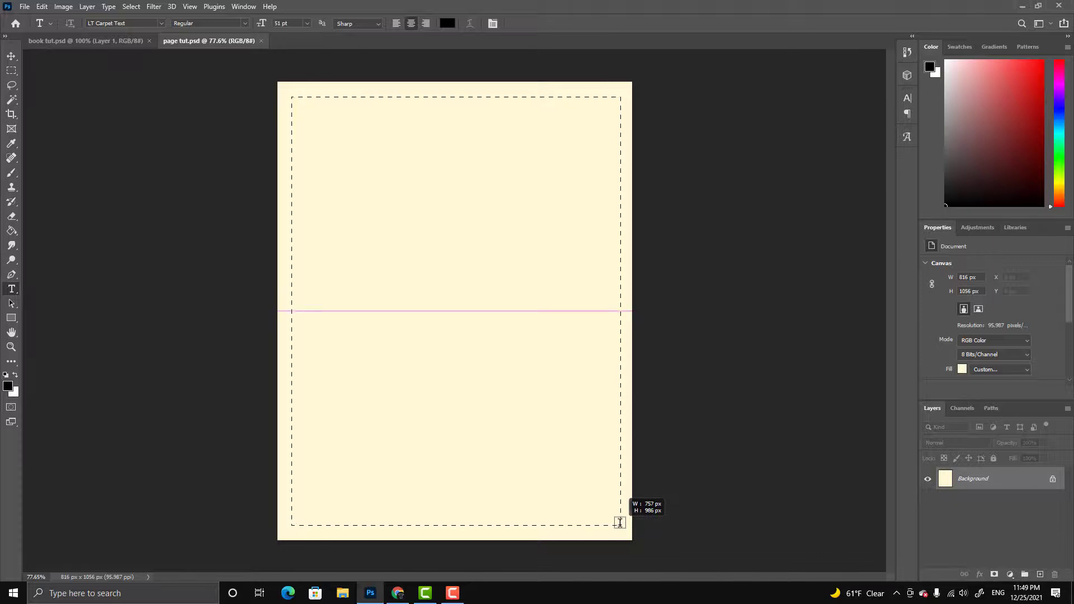
pyautogui.hotkey('ctrl', 'v')
pyautogui.hotkey('ctrl', 'a')
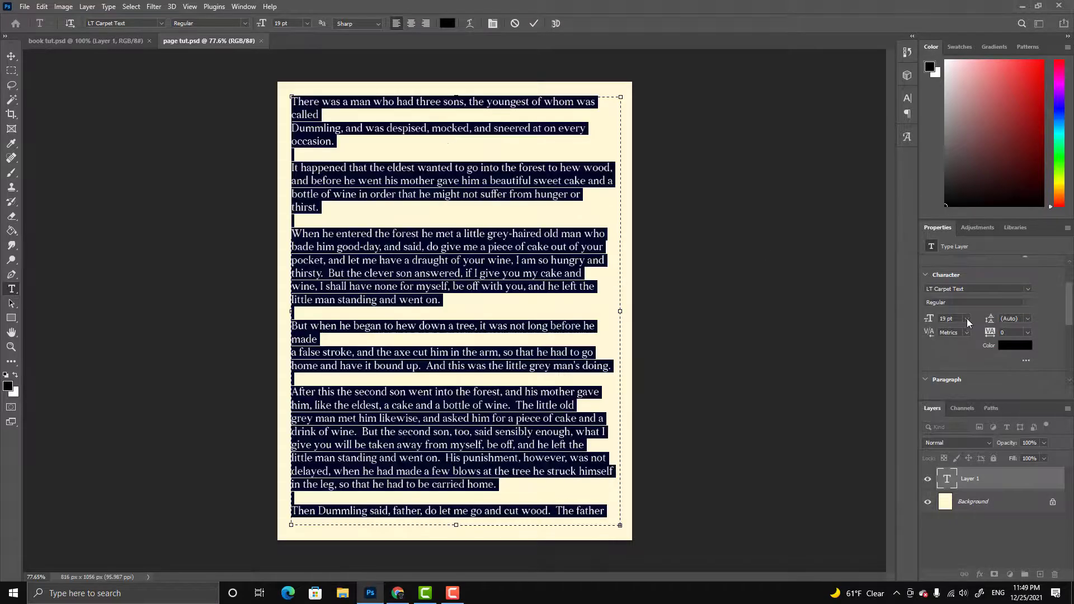
pyautogui.moveTo(933, 321); pyautogui.dragTo(931, 324)
pyautogui.moveTo(930, 323); pyautogui.dragTo(933, 324)
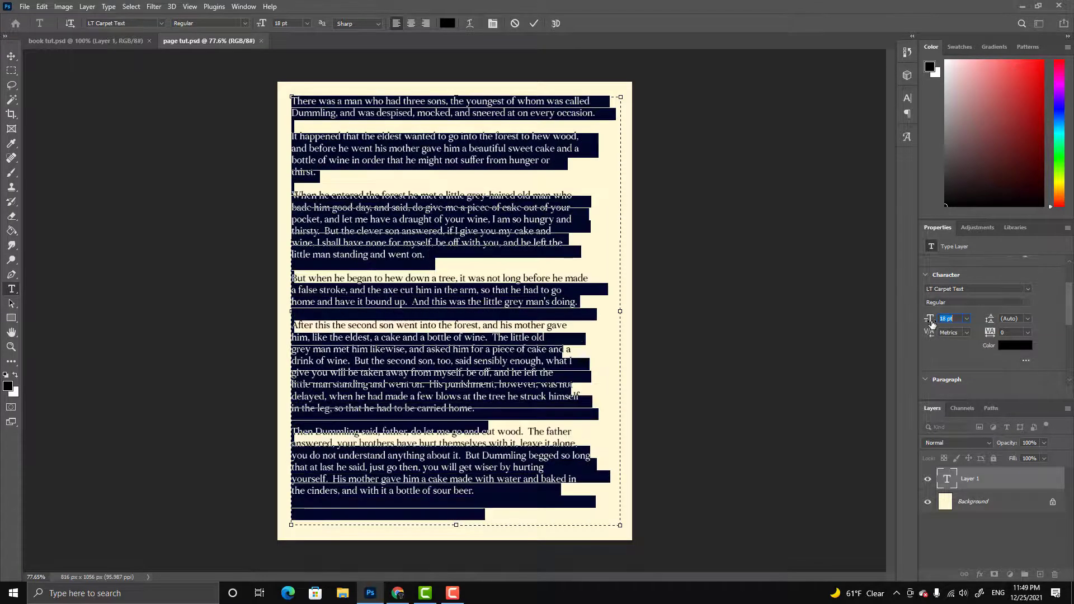
pyautogui.click(509, 341)
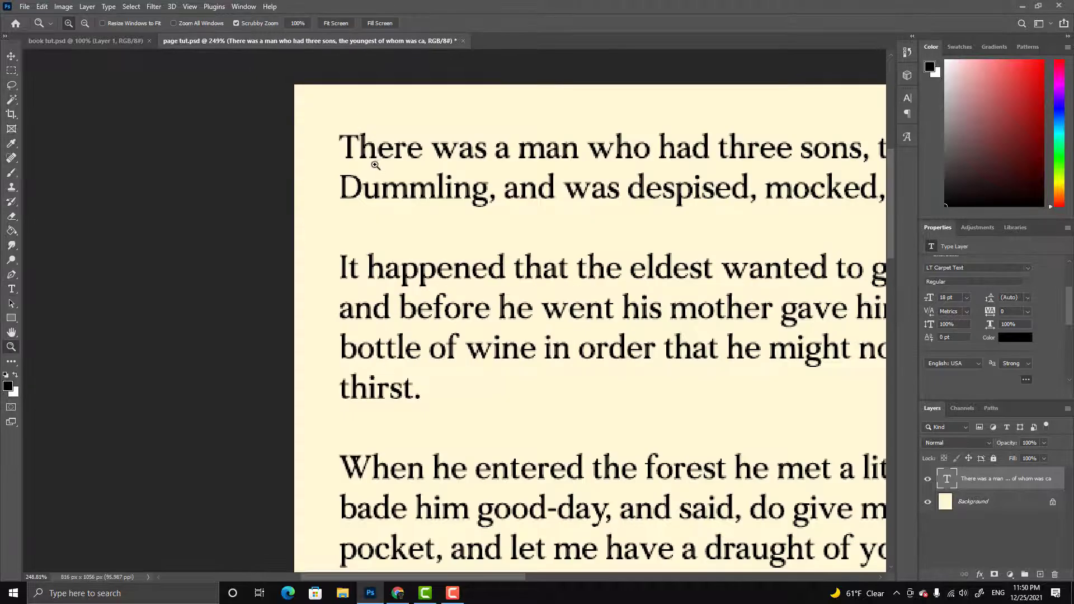
# - Enlarge the opening letter "T" of the first paragraph to 45 pt
pyautogui.press('t')
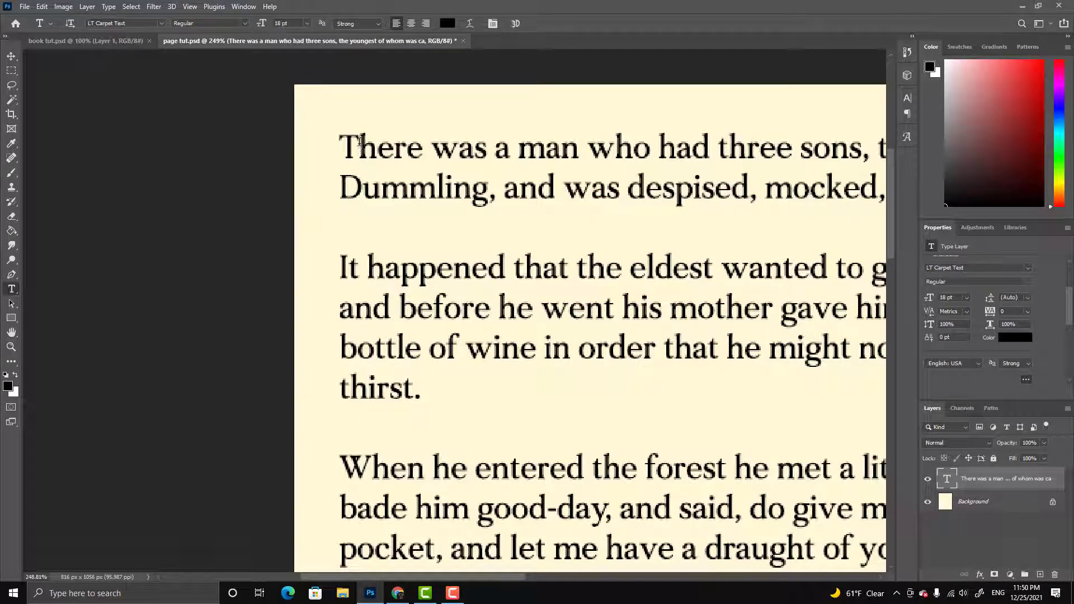
pyautogui.moveTo(360, 142); pyautogui.dragTo(340, 142)
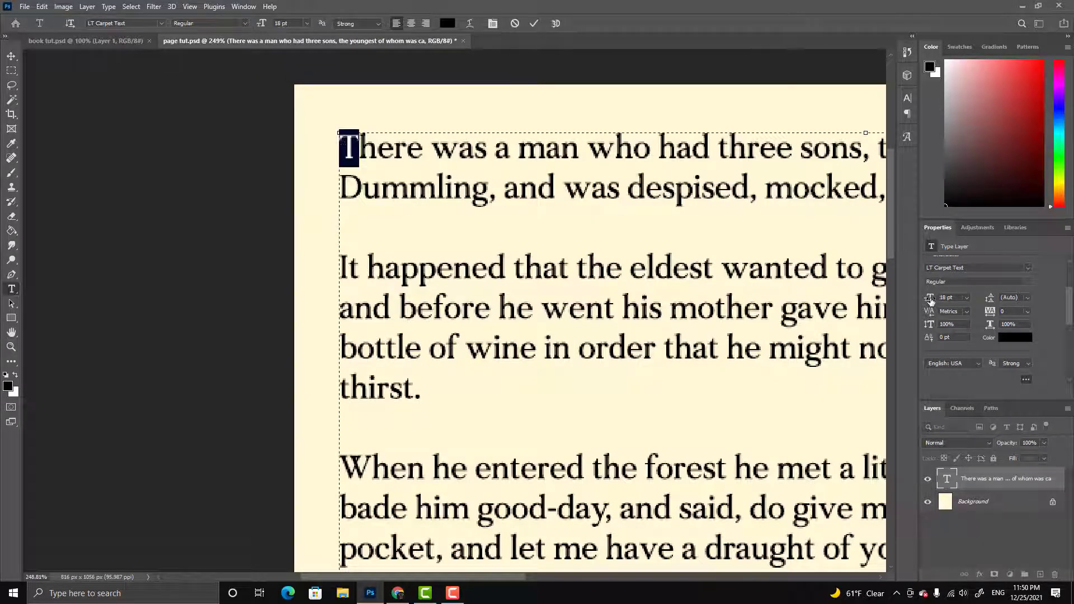
pyautogui.moveTo(928, 299)
pyautogui.mouseDown()
pyautogui.moveTo(961, 298)
pyautogui.moveTo(945, 298)
pyautogui.mouseUp()
pyautogui.write('45')
pyautogui.press('Return')
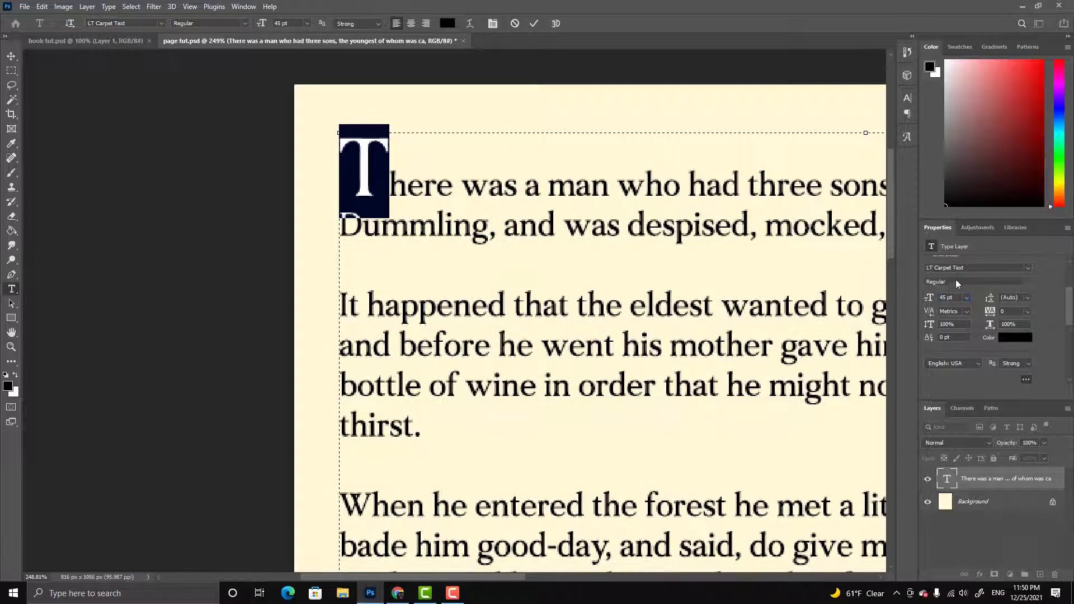
# - Set the enlarged initial "T" in LT Carpet Medium and color it red
pyautogui.click(979, 268)
pyautogui.write('LT Carpet')
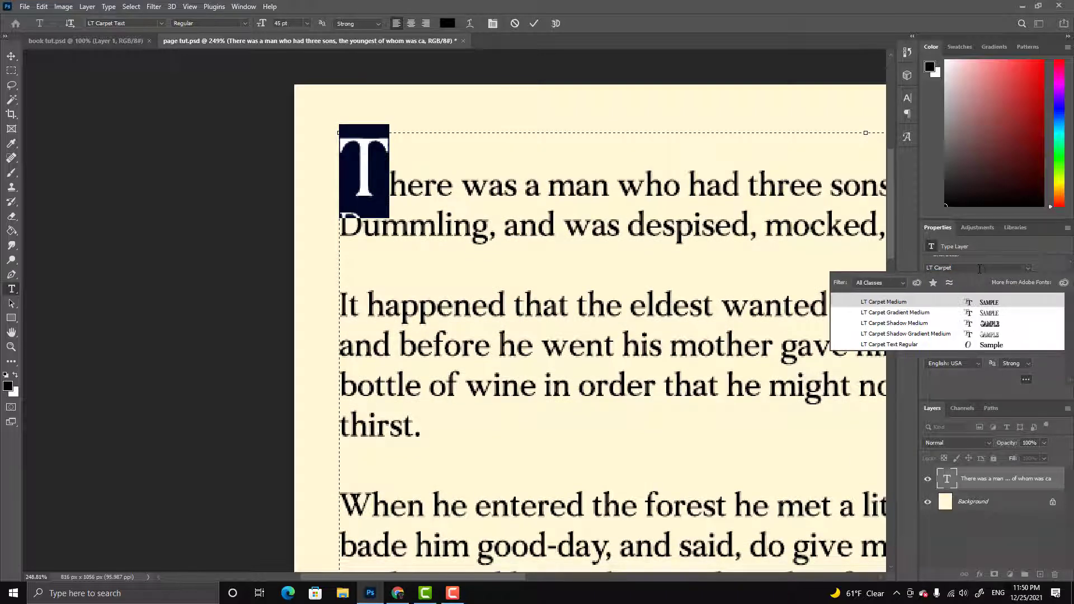
pyautogui.click(902, 306)
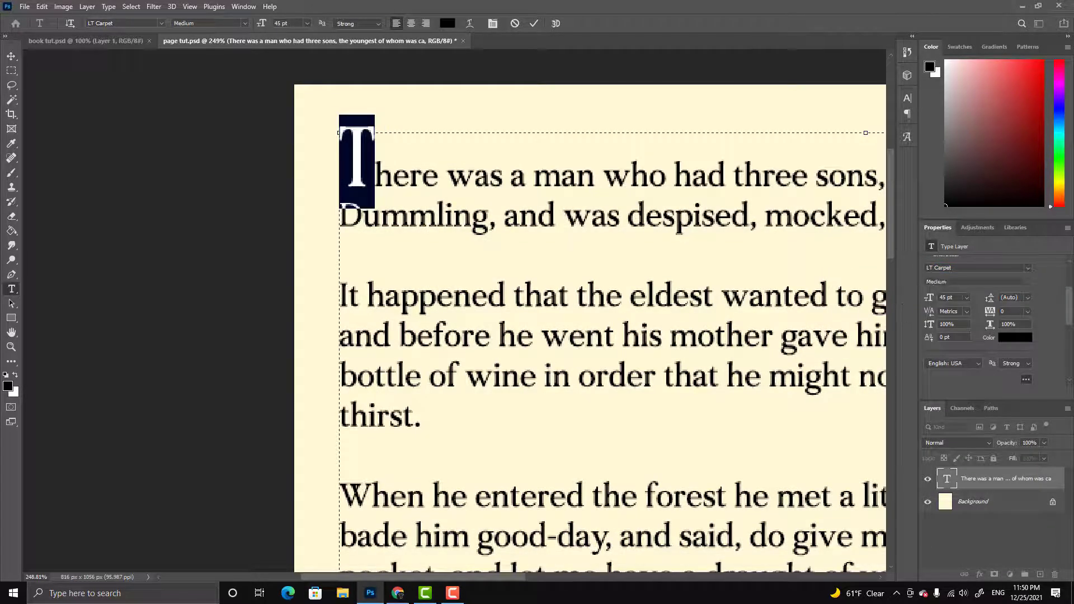
pyautogui.click(984, 147)
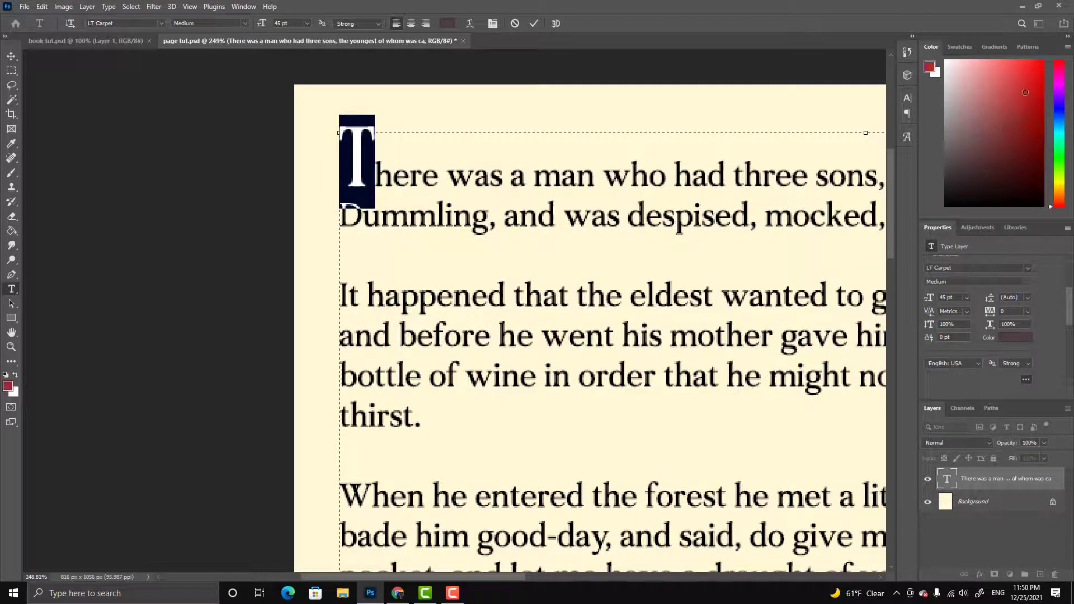
pyautogui.moveTo(1026, 92); pyautogui.dragTo(1026, 90)
# - Tighten the gap after the initial "T" and set "here was a man" in small caps
pyautogui.click(407, 178)
pyautogui.moveTo(367, 173); pyautogui.dragTo(588, 168)
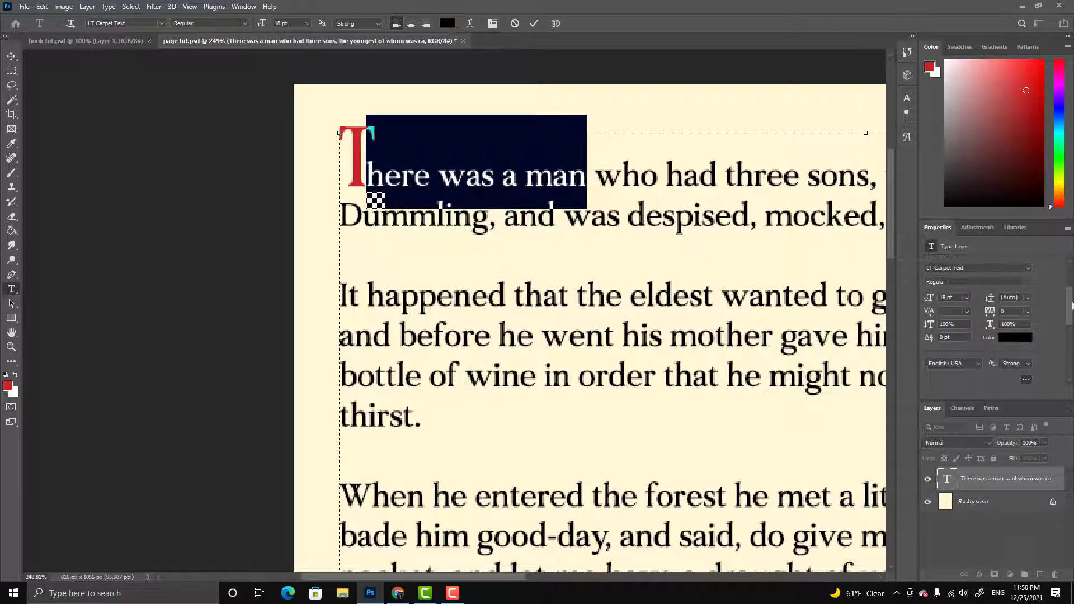
pyautogui.moveTo(1071, 305); pyautogui.dragTo(1073, 346)
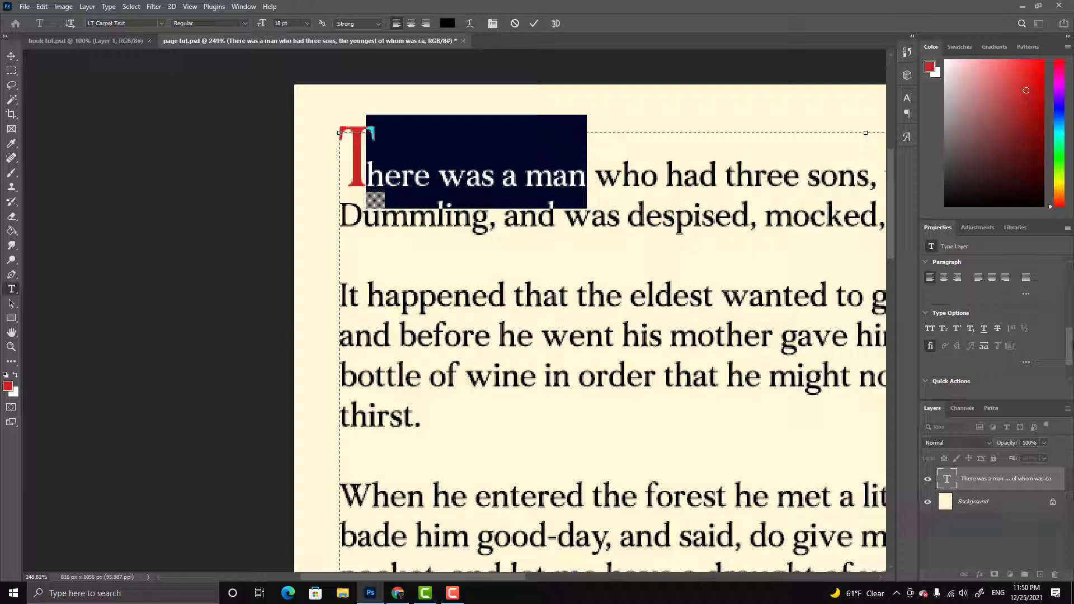
pyautogui.click(943, 330)
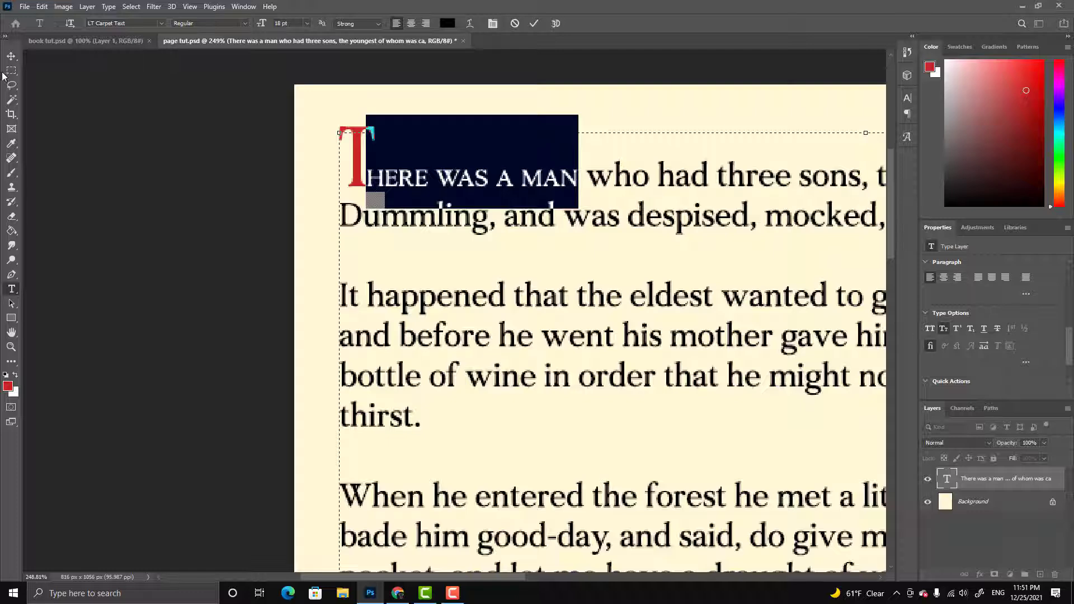
# - Move the story text slightly right and down to center it on the page
pyautogui.click(11, 56)
pyautogui.hotkey('ctrl', '0')
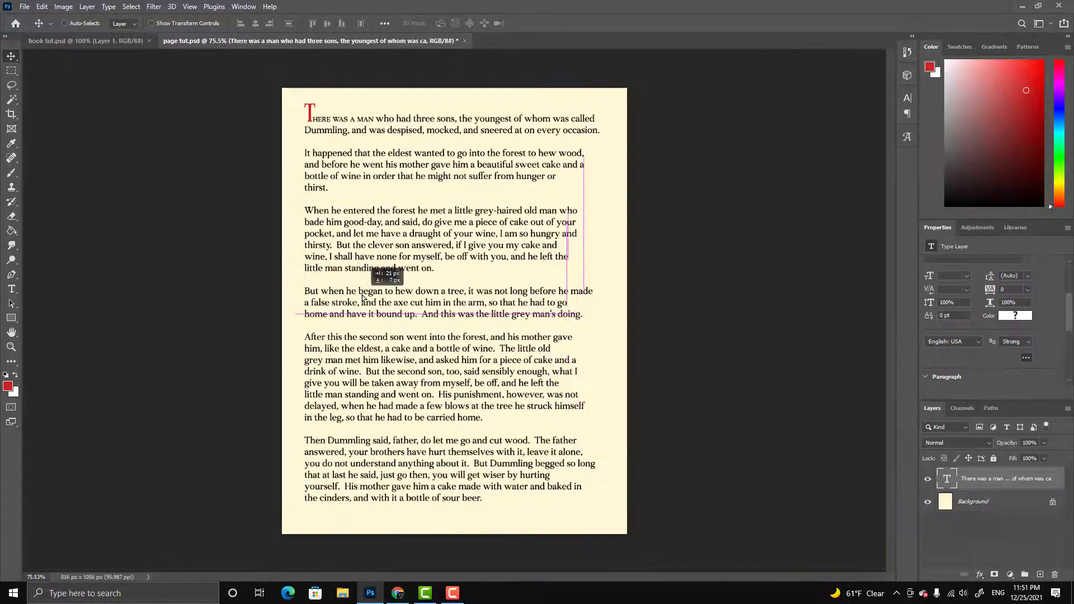
pyautogui.moveTo(362, 297); pyautogui.dragTo(364, 301)
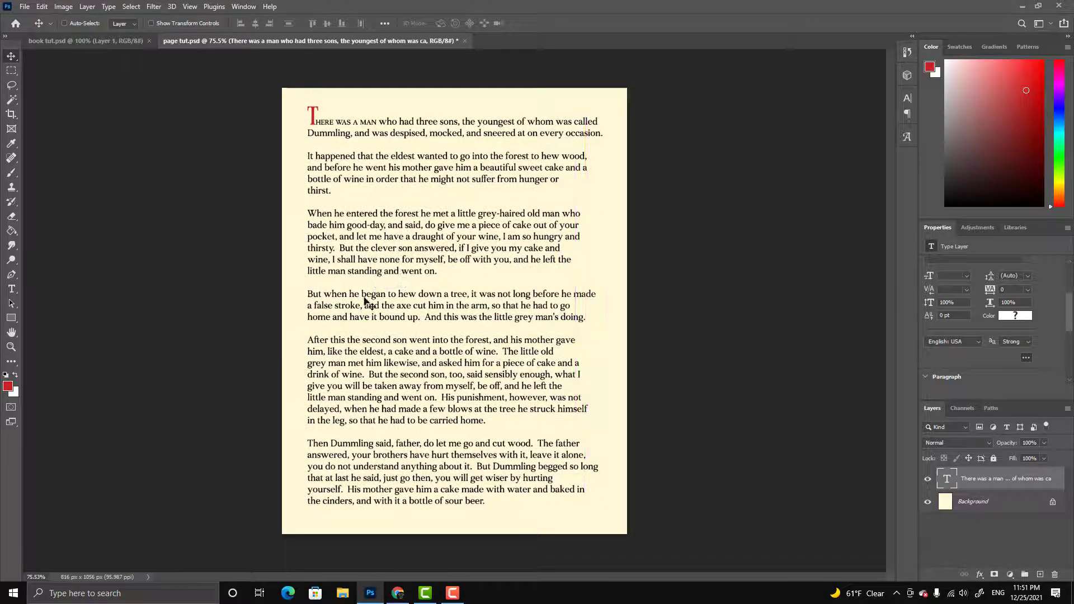